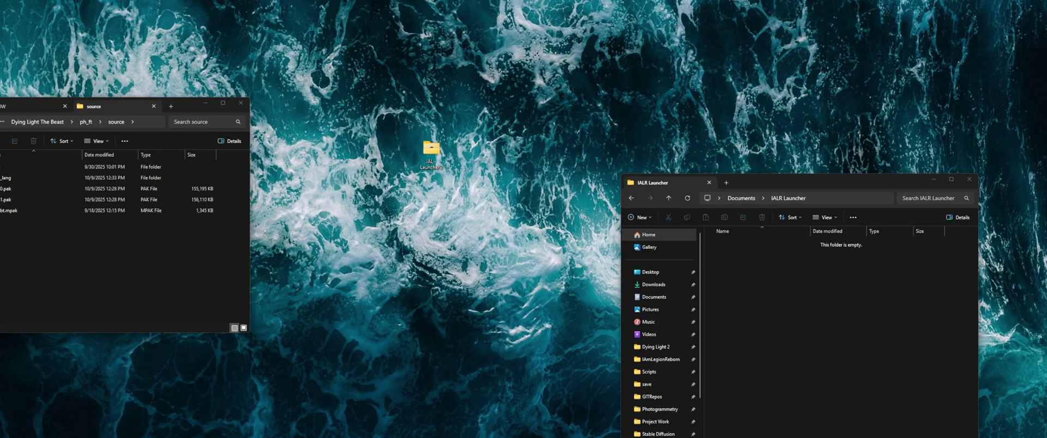
- Open the IAL - Launcher 3 desktop folder and move its Explorer window into place
{"action": "double_click", "coordinate": [430, 151]}
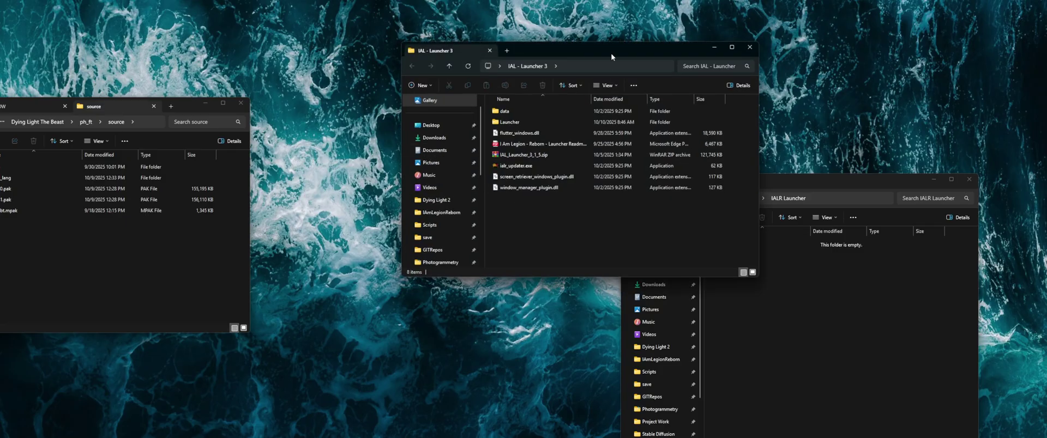
{"action": "left_click_drag", "start_coordinate": [603, 53], "coordinate": [500, 80]}
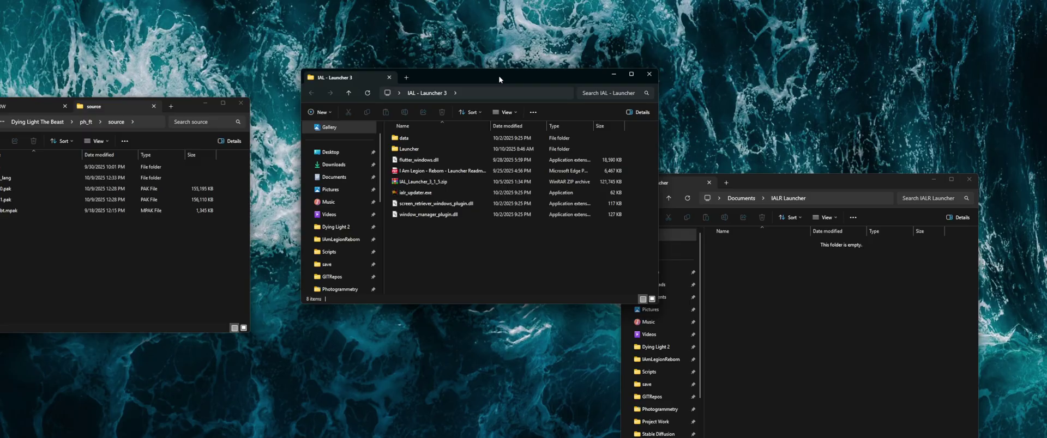
{"action": "left_click_drag", "start_coordinate": [499, 79], "coordinate": [485, 52]}
{"action": "double_click", "coordinate": [422, 146]}
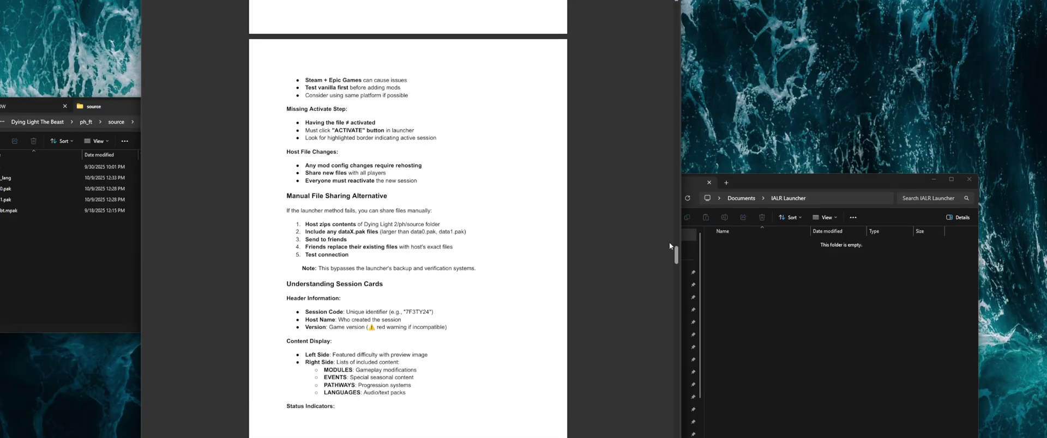
{"action": "left_click_drag", "start_coordinate": [671, 250], "coordinate": [675, 345]}
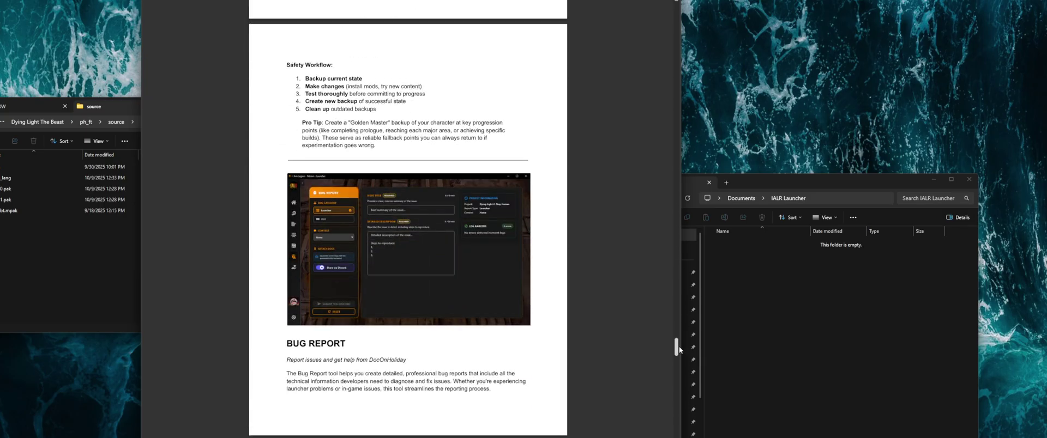
{"action": "key", "text": "ctrl+w"}
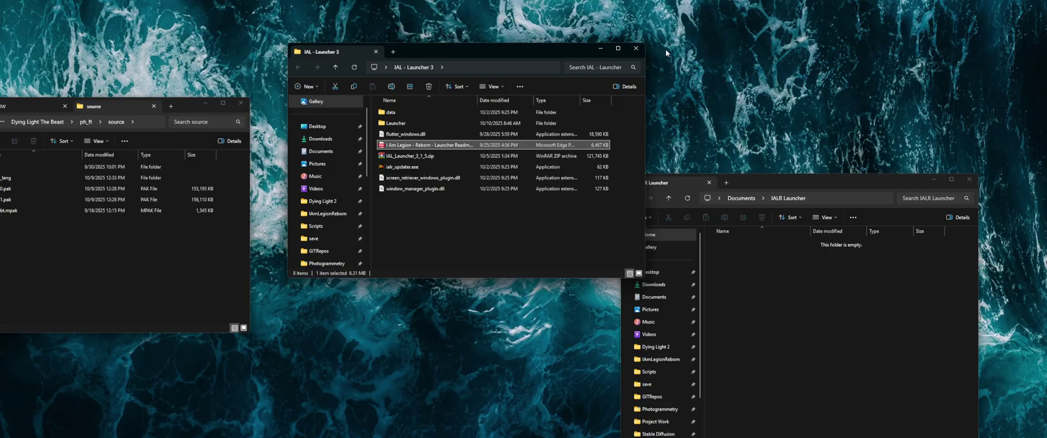
- Run IALR_Launcher.exe from the Launcher folder and skip the welcome tutorial
{"action": "left_click", "coordinate": [404, 124]}
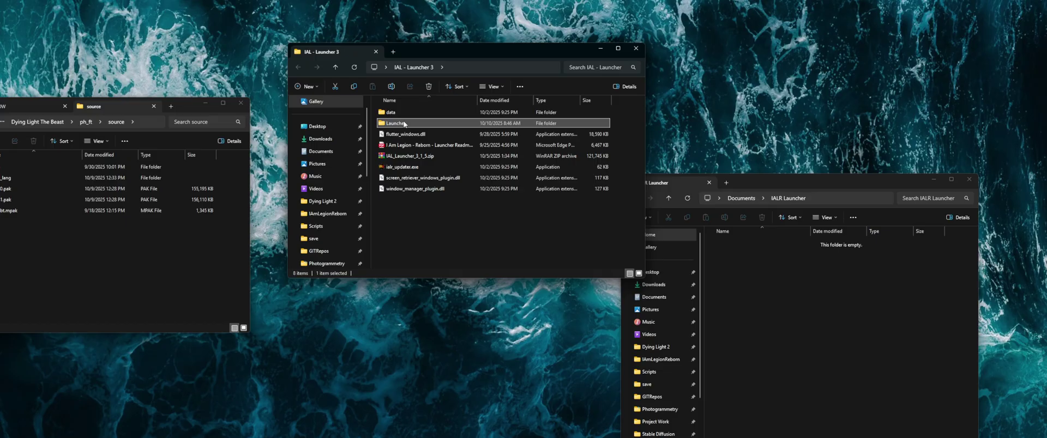
{"action": "double_click", "coordinate": [404, 124]}
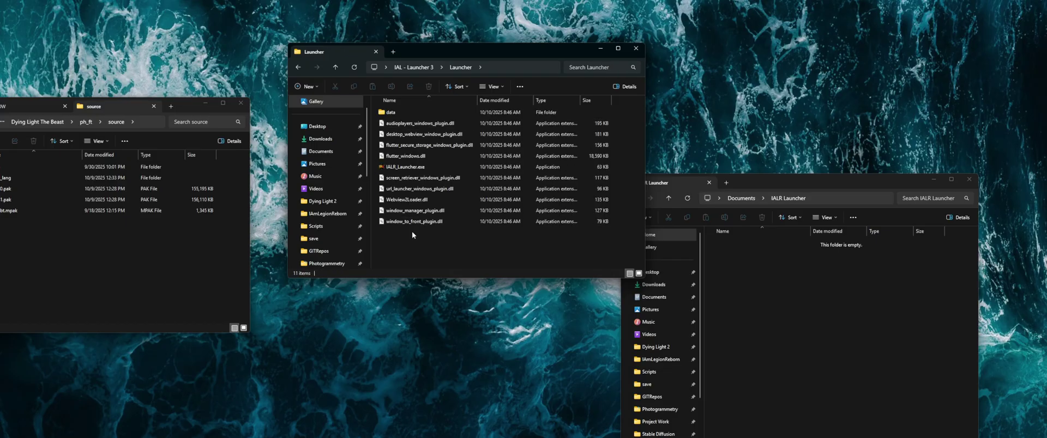
{"action": "double_click", "coordinate": [424, 166]}
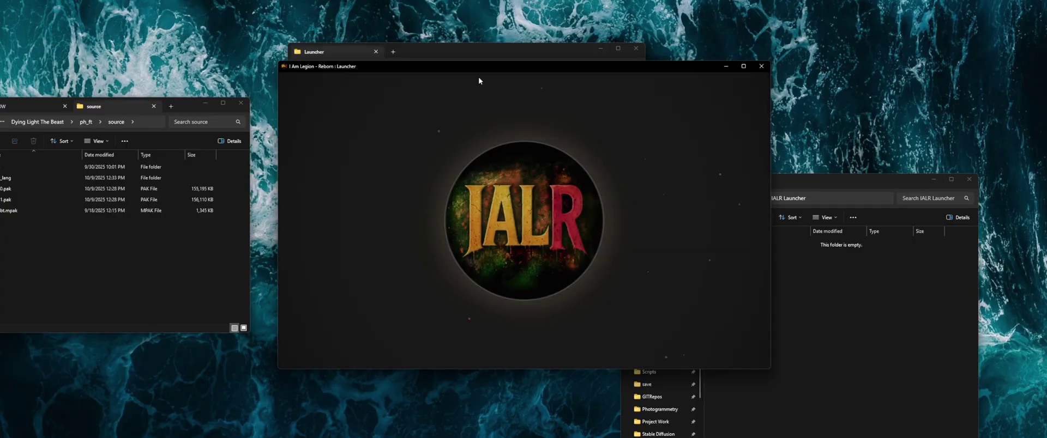
{"action": "left_click_drag", "start_coordinate": [482, 70], "coordinate": [309, 55]}
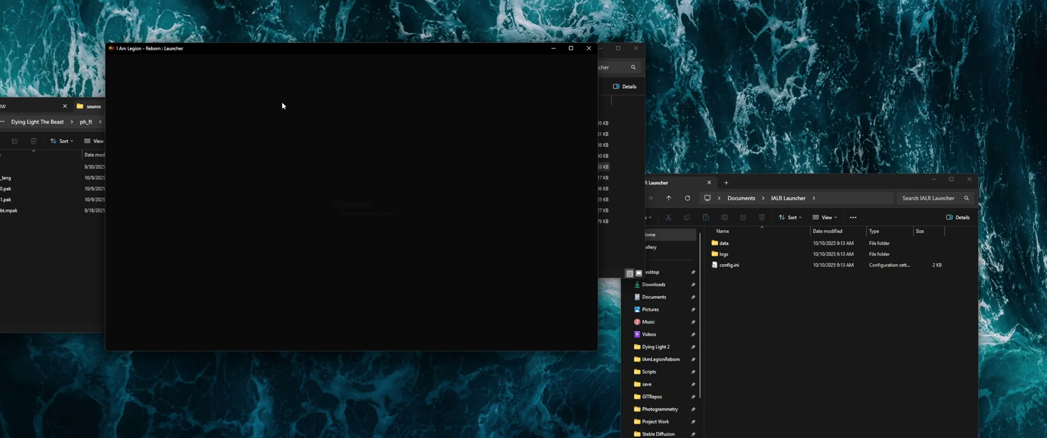
{"action": "left_click", "coordinate": [407, 252]}
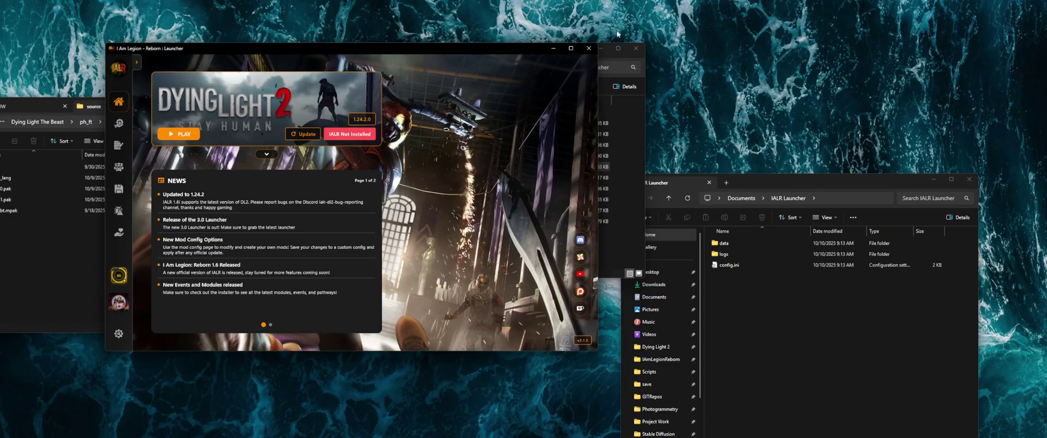
- Close the launcher and run ialr_updater.exe from the IAL - Launcher 3 folder
{"action": "left_click", "coordinate": [588, 48]}
{"action": "key", "text": "alt+Left"}
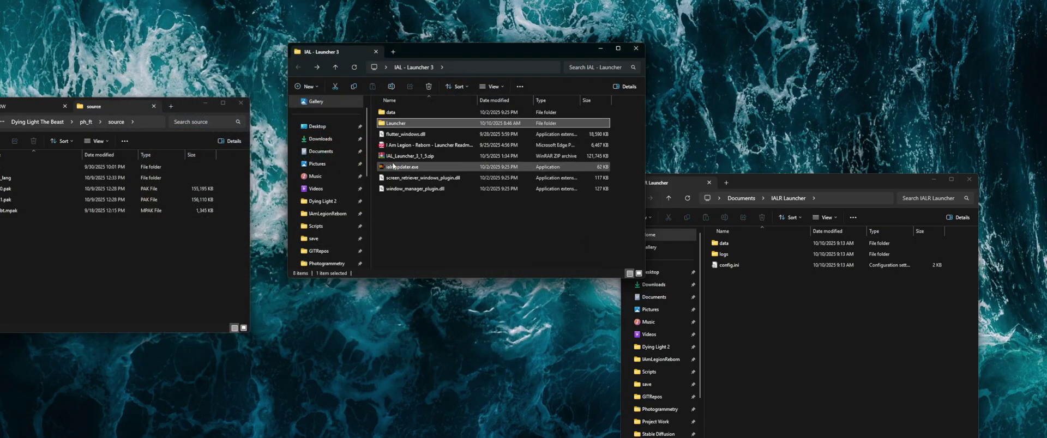
{"action": "double_click", "coordinate": [397, 171]}
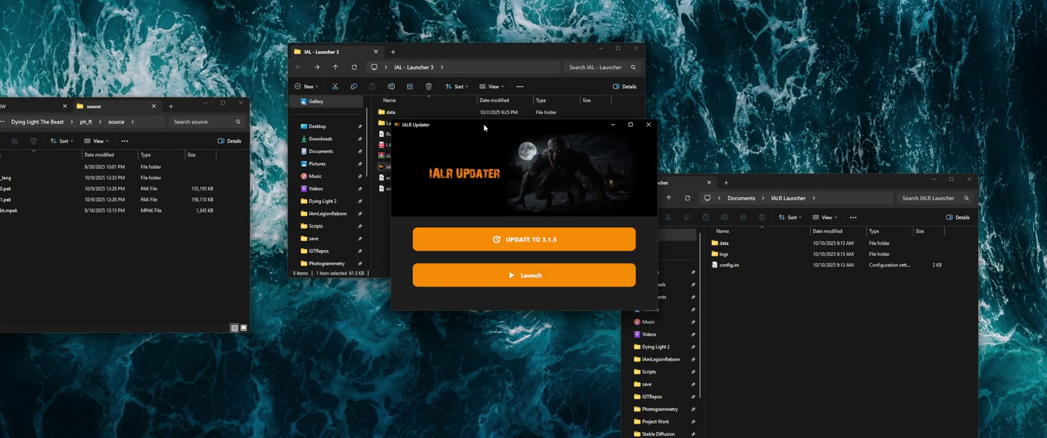
{"action": "left_click_drag", "start_coordinate": [483, 124], "coordinate": [271, 67]}
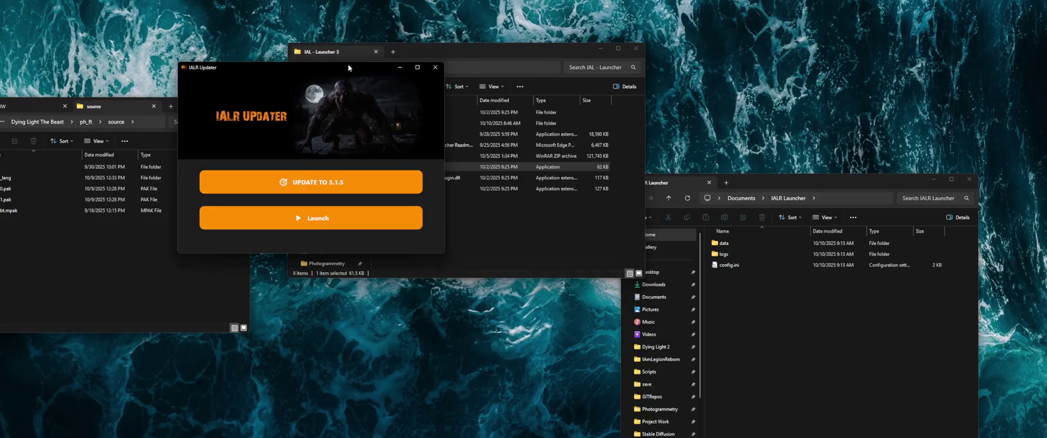
{"action": "left_click_drag", "start_coordinate": [316, 65], "coordinate": [162, 60]}
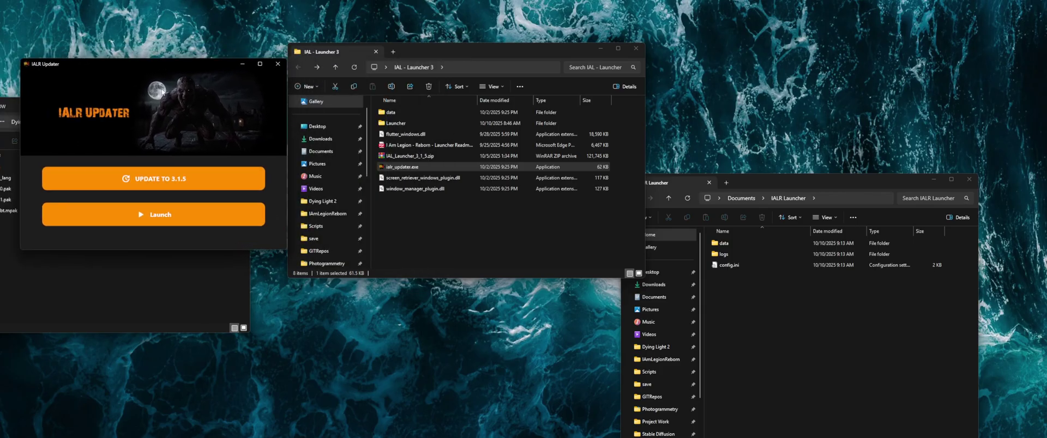
- Update the launcher to version 3.1.5 and start the updated launcher
{"action": "left_click", "coordinate": [157, 178]}
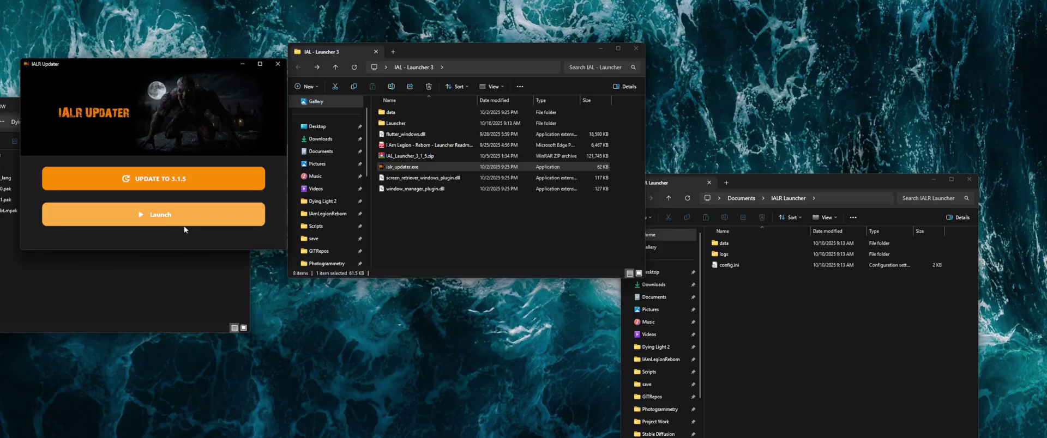
{"action": "left_click", "coordinate": [155, 216]}
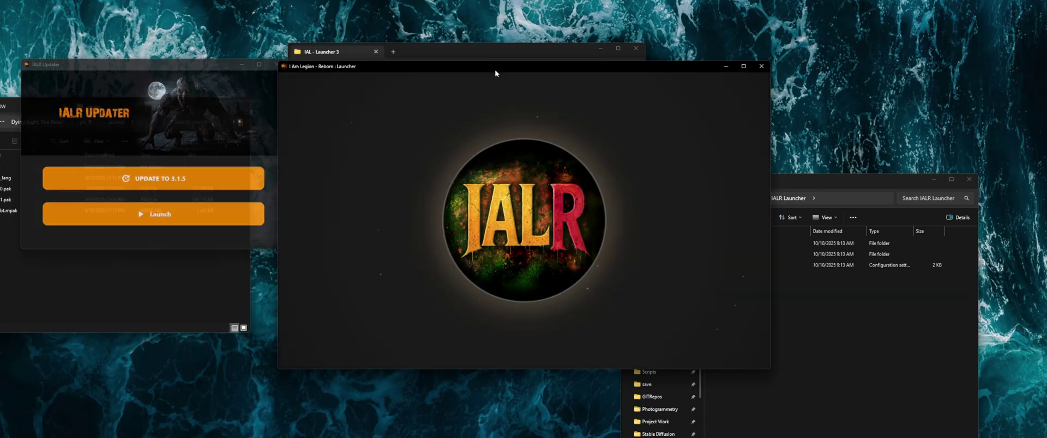
{"action": "left_click_drag", "start_coordinate": [495, 69], "coordinate": [343, 28]}
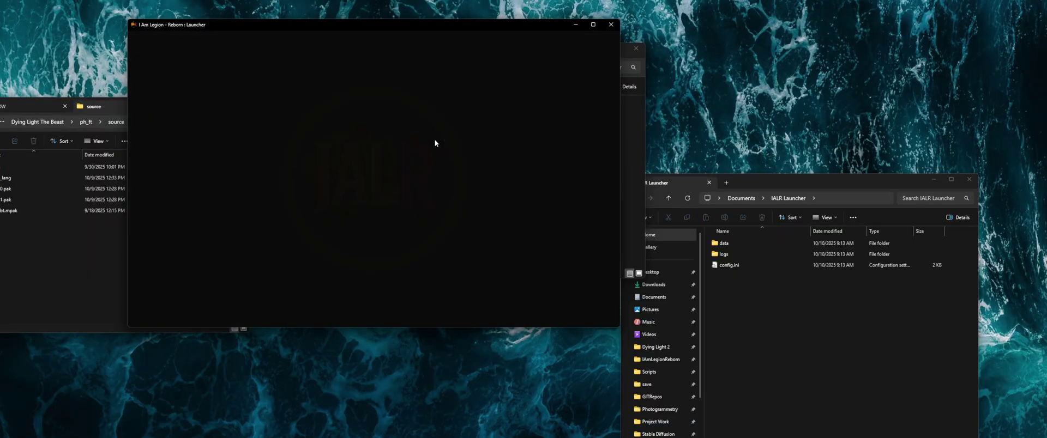
{"action": "left_click", "coordinate": [636, 160]}
{"action": "left_click", "coordinate": [428, 123]}
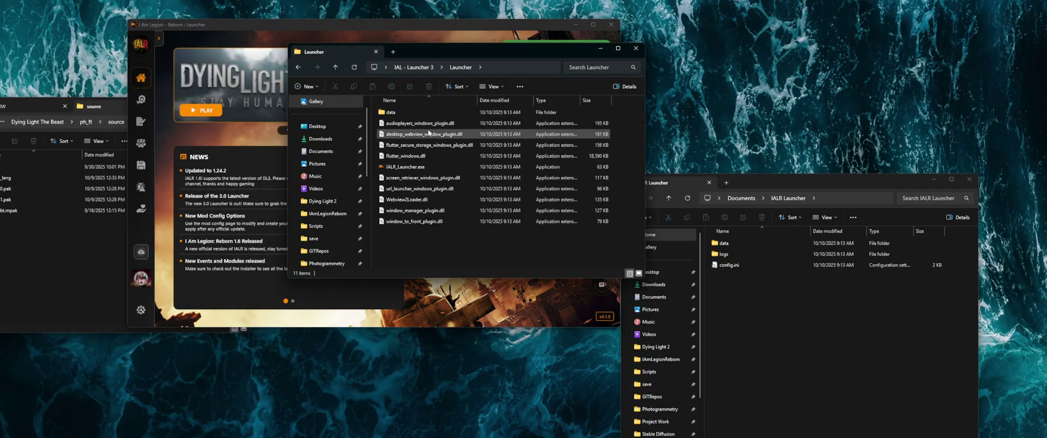
{"action": "left_click", "coordinate": [397, 24]}
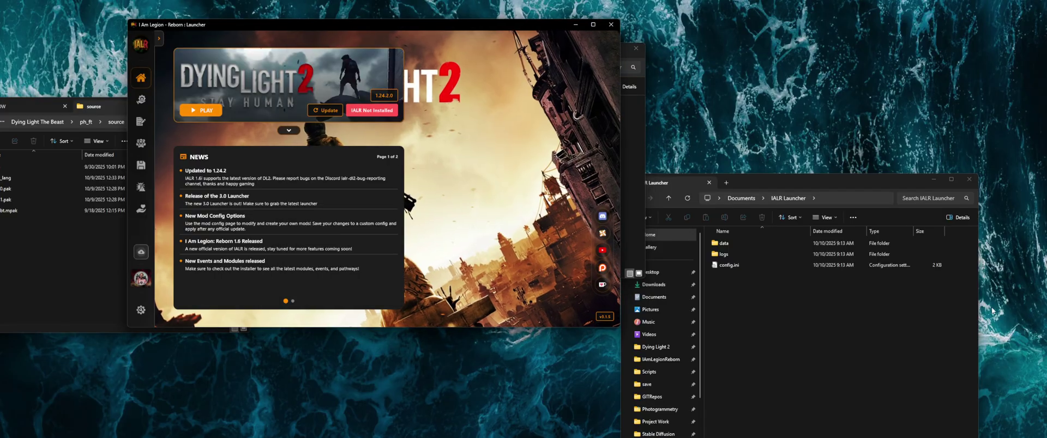
{"action": "left_click", "coordinate": [840, 300]}
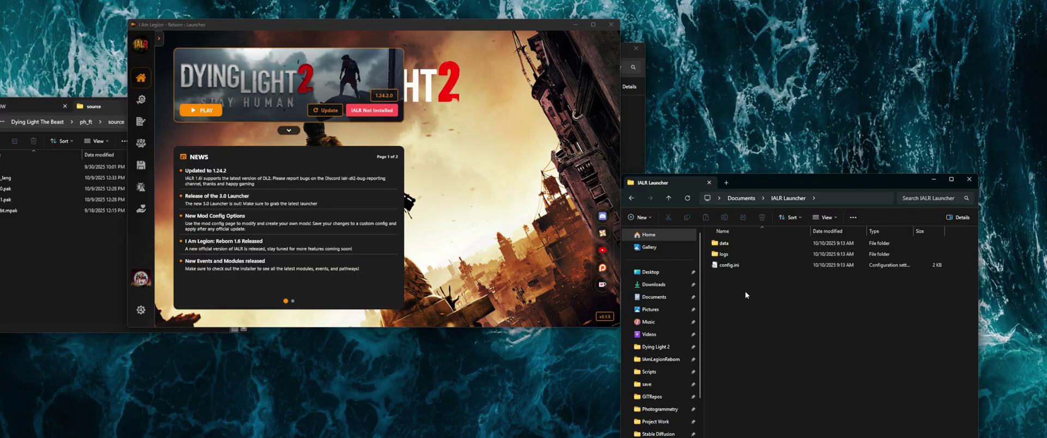
{"action": "double_click", "coordinate": [729, 265]}
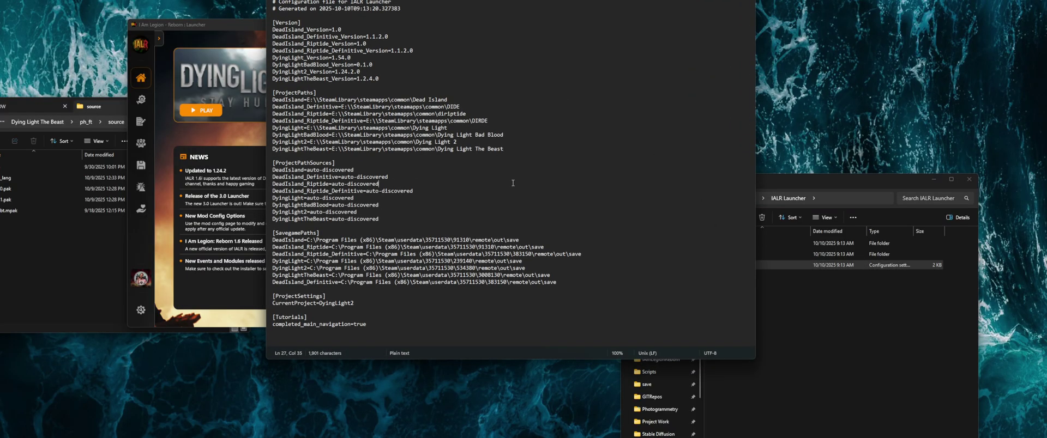
{"action": "key", "text": "alt+F4"}
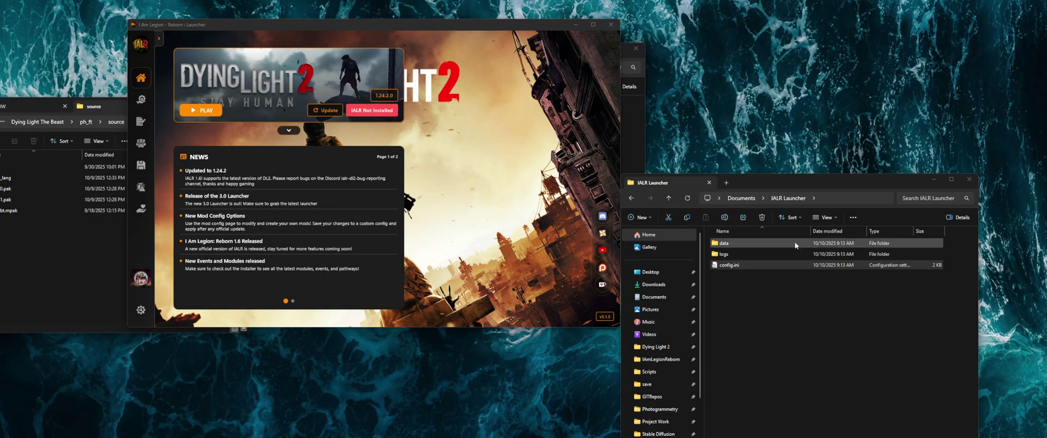
{"action": "left_click", "coordinate": [777, 299]}
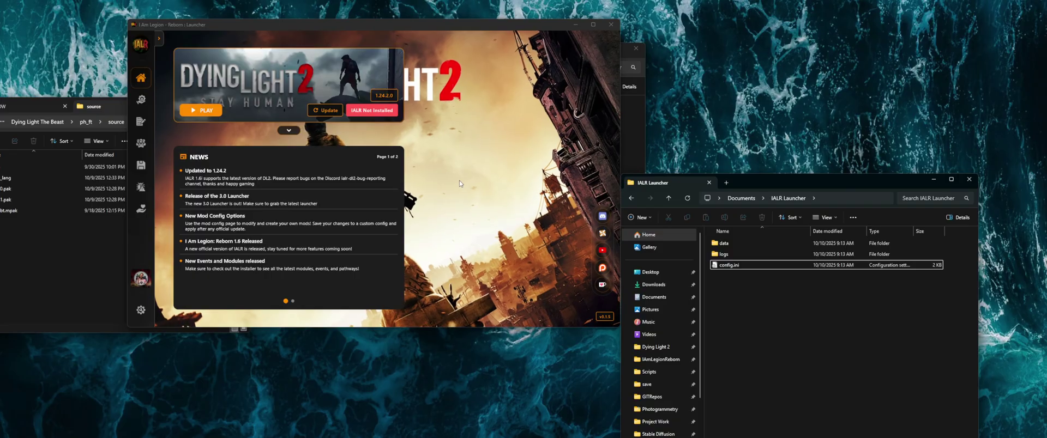
{"action": "left_click", "coordinate": [431, 23]}
{"action": "left_click_drag", "start_coordinate": [430, 22], "coordinate": [500, 41]}
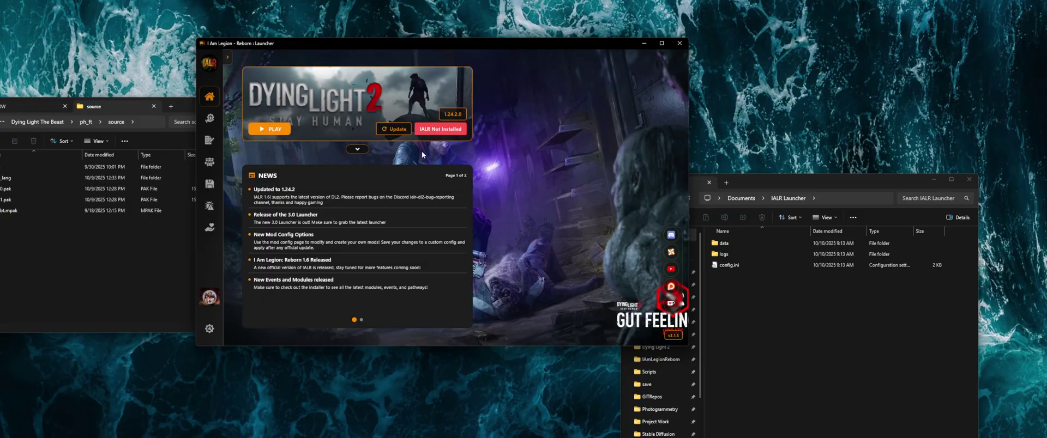
- Open Settings, skip the Settings Tutorial, and scroll the Games list to Dead Island
{"action": "left_click", "coordinate": [209, 329]}
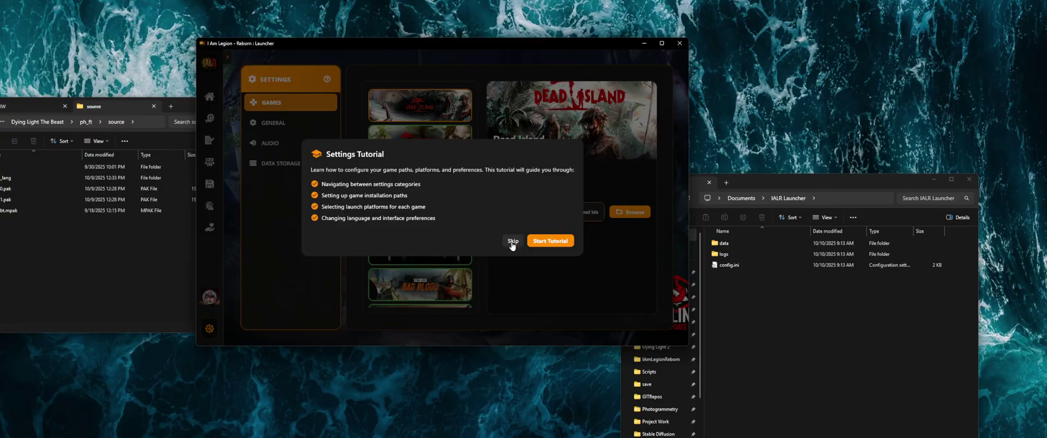
{"action": "left_click", "coordinate": [512, 242]}
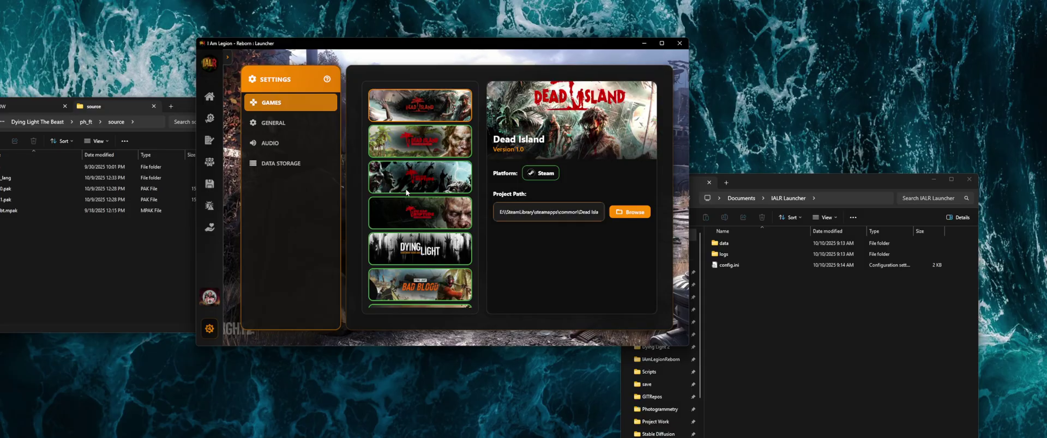
{"action": "scroll", "coordinate": [430, 218], "scroll_direction": "down", "scroll_amount": 2}
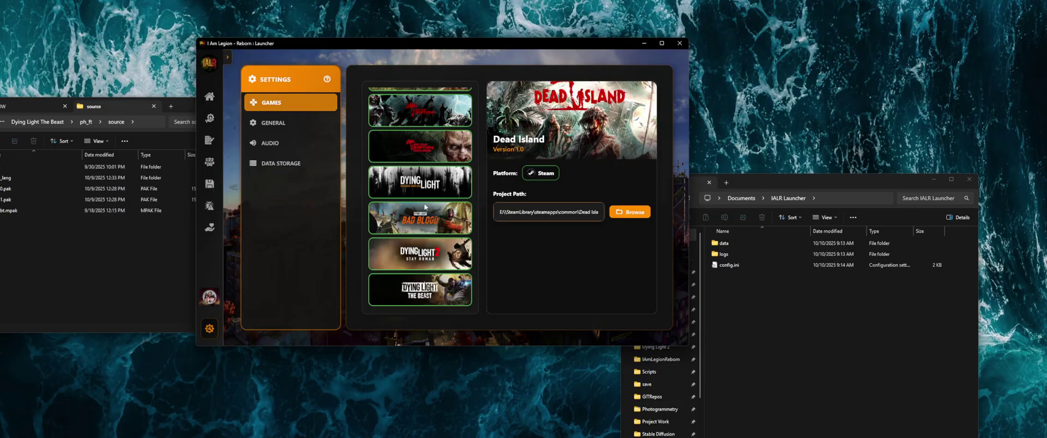
- Set Dying Light's platform to Epic Games Store in the Games settings
{"action": "scroll", "coordinate": [425, 207], "scroll_direction": "up", "scroll_amount": 2}
{"action": "left_click", "coordinate": [418, 175]}
{"action": "left_click", "coordinate": [415, 184]}
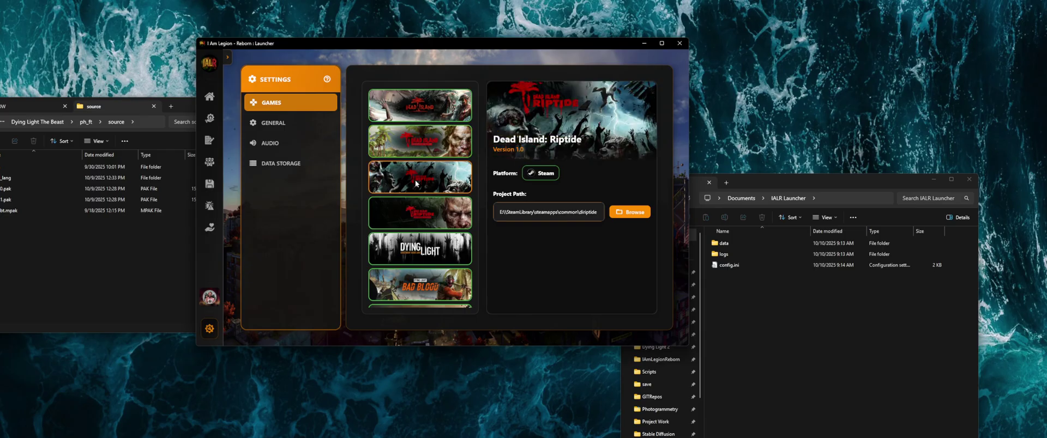
{"action": "scroll", "coordinate": [421, 209], "scroll_direction": "down", "scroll_amount": 1}
{"action": "left_click", "coordinate": [419, 174]}
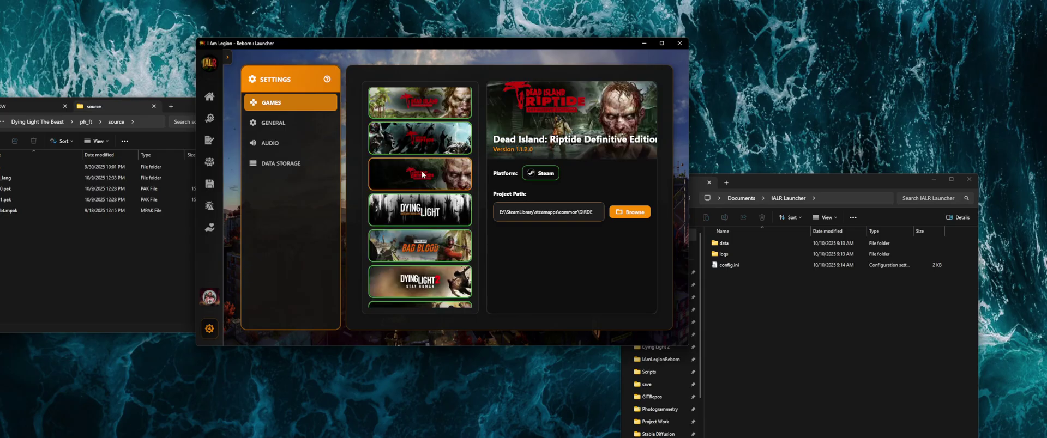
{"action": "left_click", "coordinate": [418, 218]}
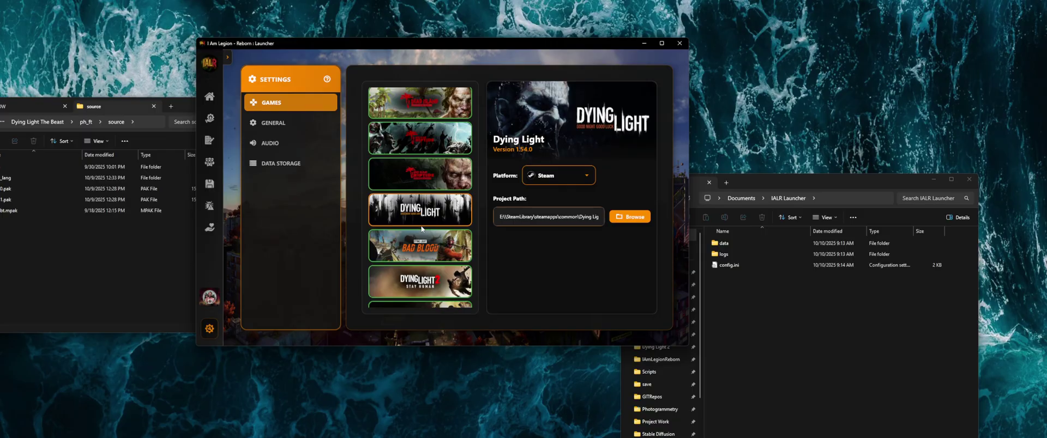
{"action": "left_click", "coordinate": [567, 179]}
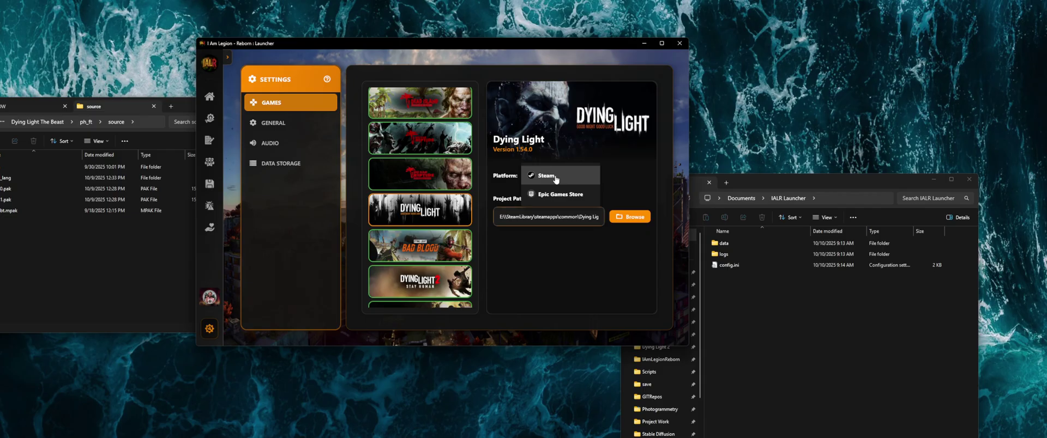
{"action": "left_click", "coordinate": [557, 196]}
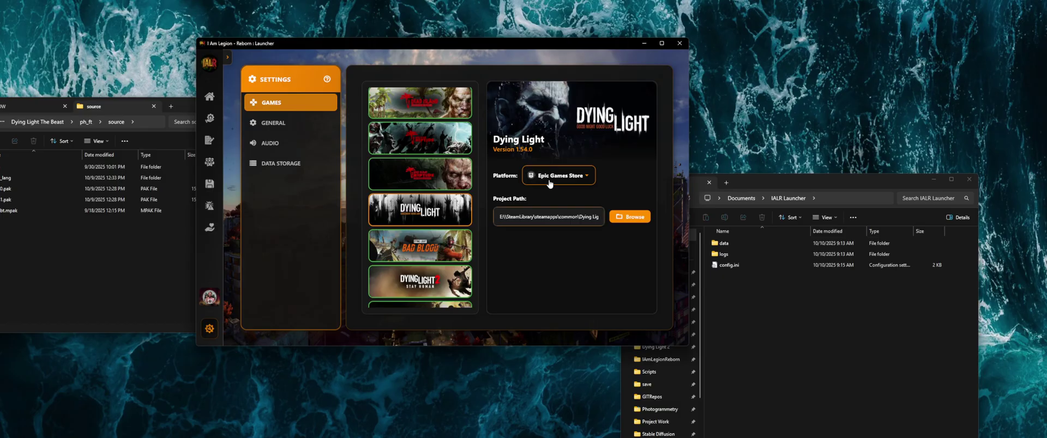
- Review the Dead Island games and keep Dying Light: The Beast's platform on Steam
{"action": "left_click", "coordinate": [420, 132]}
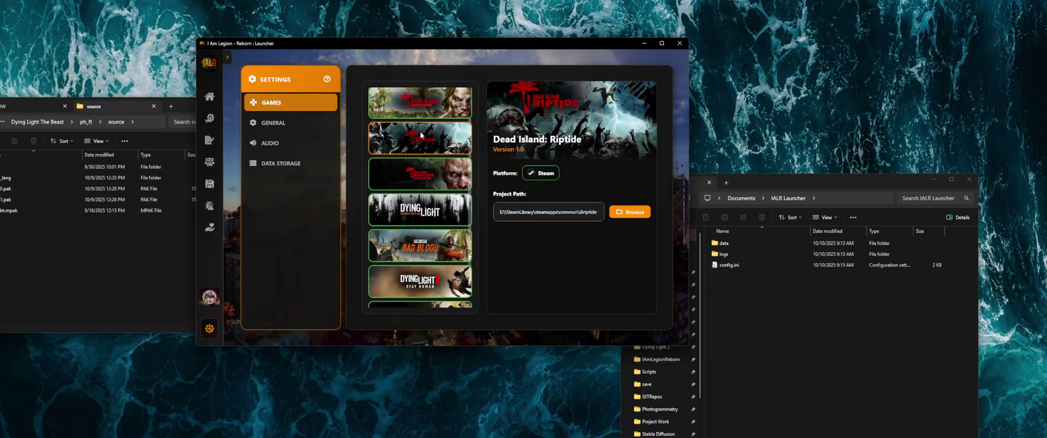
{"action": "scroll", "coordinate": [414, 183], "scroll_direction": "up", "scroll_amount": 1}
{"action": "left_click", "coordinate": [410, 140]}
{"action": "left_click", "coordinate": [408, 109]}
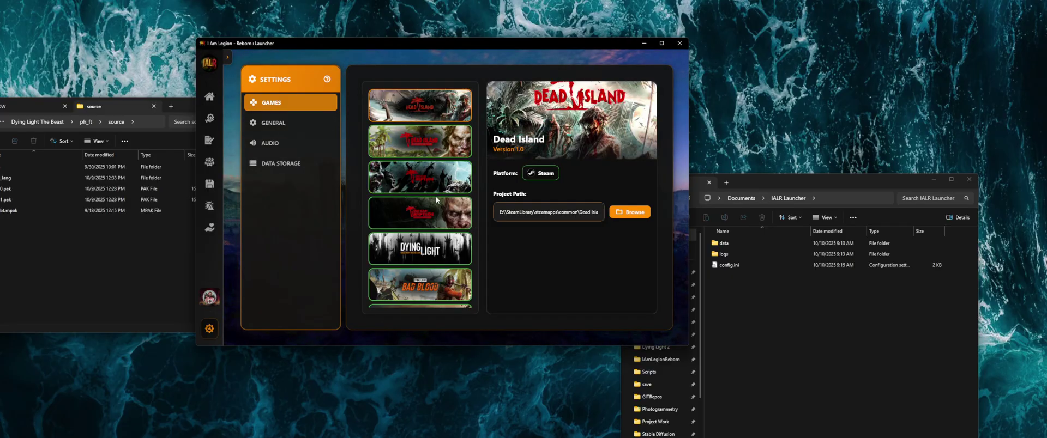
{"action": "scroll", "coordinate": [430, 203], "scroll_direction": "down", "scroll_amount": 2}
{"action": "left_click", "coordinate": [420, 290]}
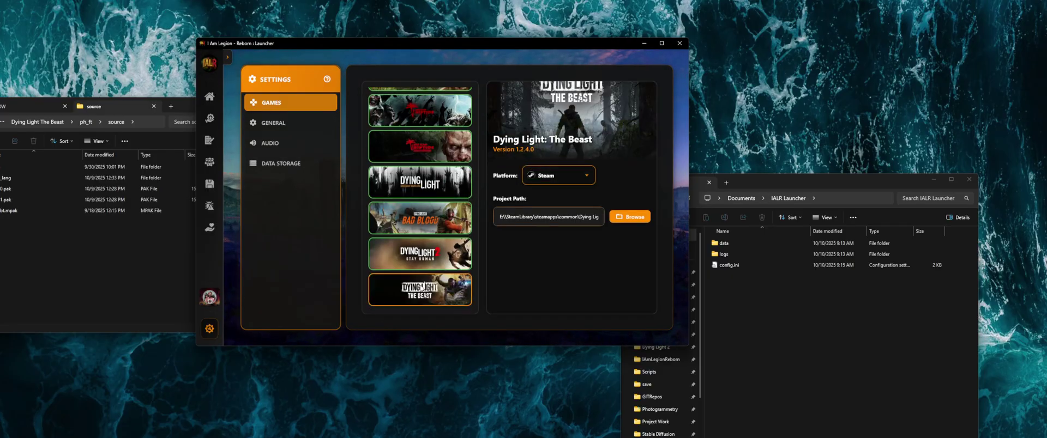
{"action": "left_click", "coordinate": [577, 174]}
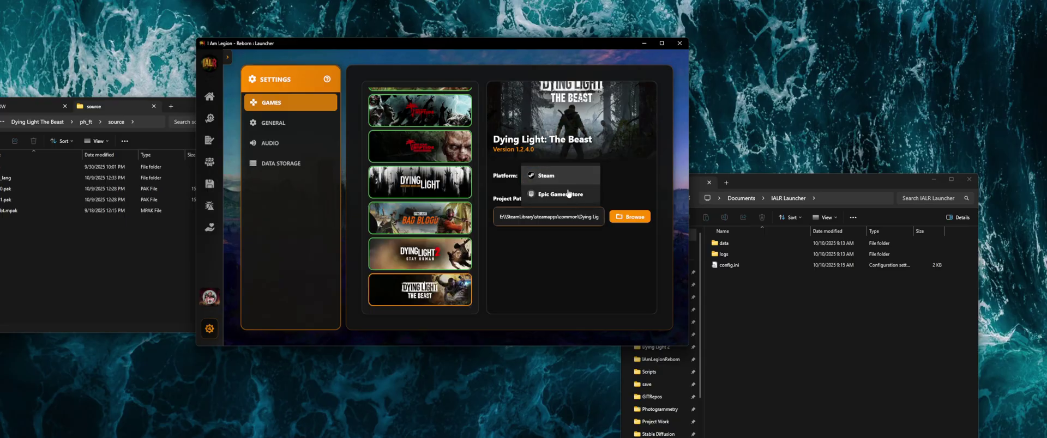
{"action": "left_click", "coordinate": [550, 175]}
- Try Epic Games Store for Dying Light 2: Stay Human, then set it back to Steam
{"action": "left_click", "coordinate": [448, 247]}
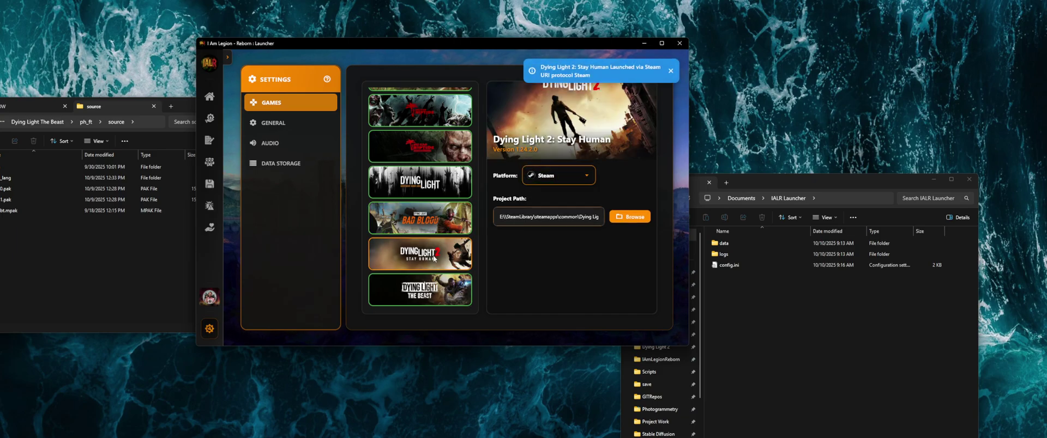
{"action": "left_click", "coordinate": [559, 176]}
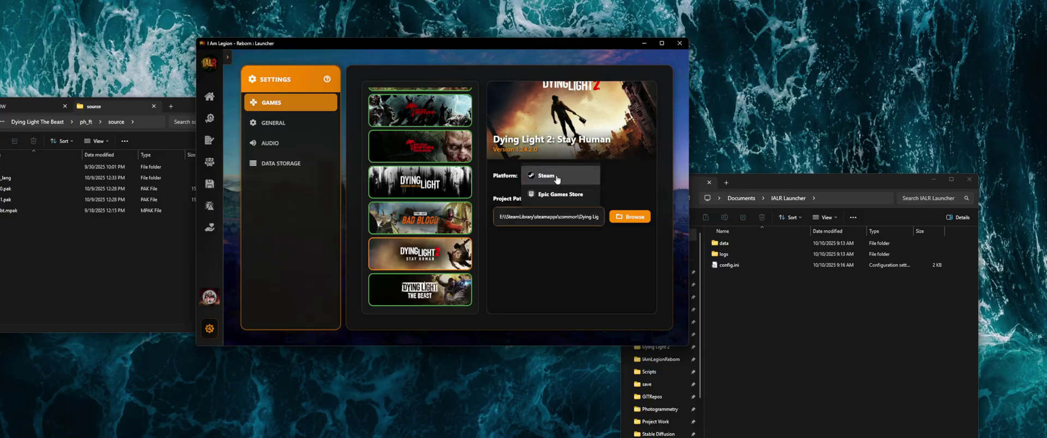
{"action": "left_click", "coordinate": [559, 176]}
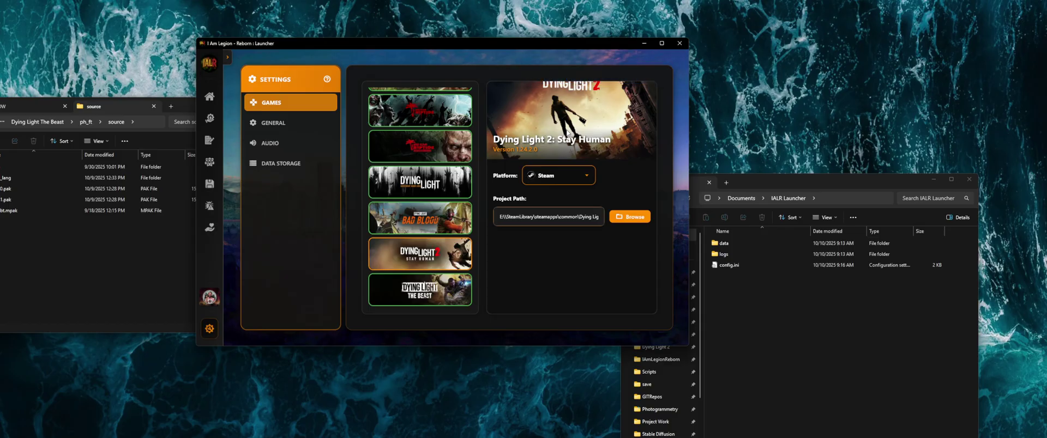
{"action": "left_click", "coordinate": [532, 179]}
{"action": "left_click", "coordinate": [531, 179]}
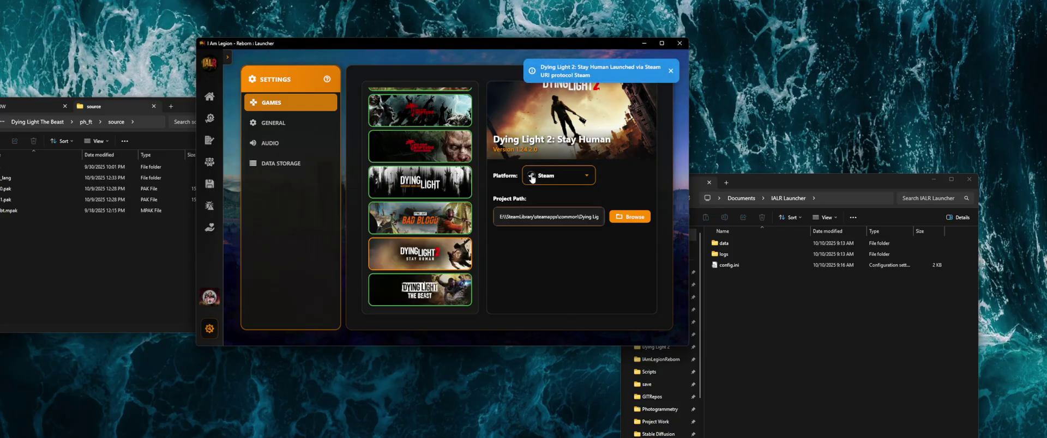
{"action": "left_click", "coordinate": [532, 178]}
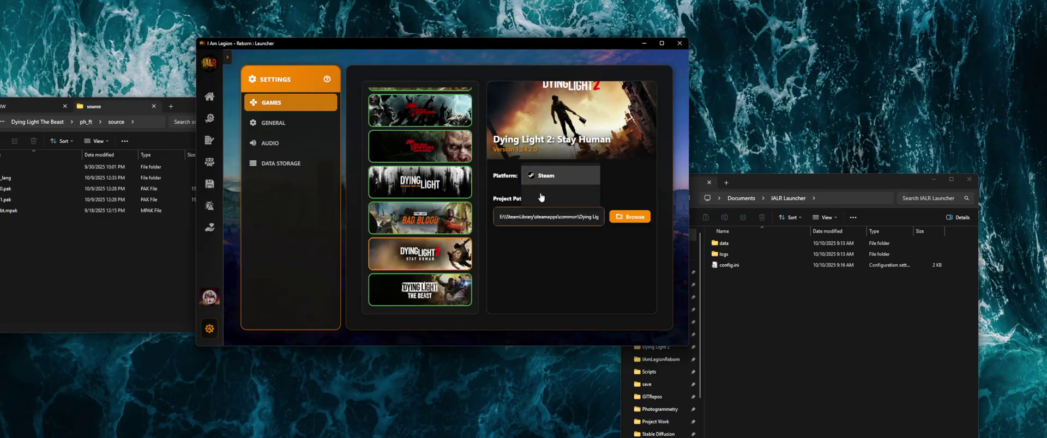
{"action": "left_click", "coordinate": [547, 204]}
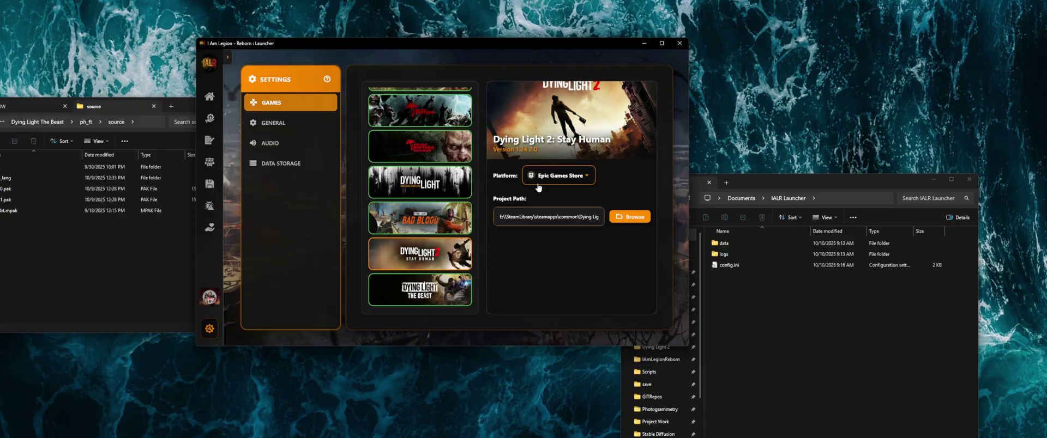
{"action": "left_click", "coordinate": [537, 186]}
{"action": "left_click", "coordinate": [553, 157]}
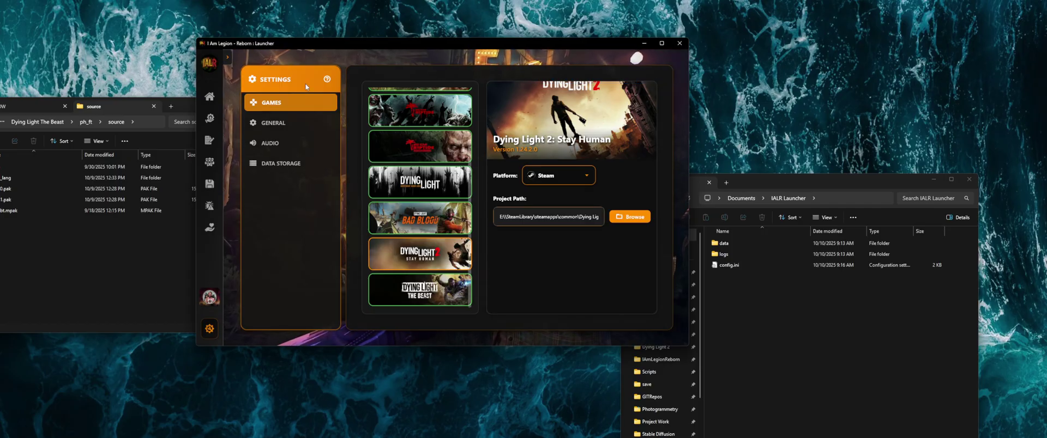
- In General settings, switch the language through 中文, العربية, Türkçe and Italiano, ending on English
{"action": "left_click", "coordinate": [276, 125]}
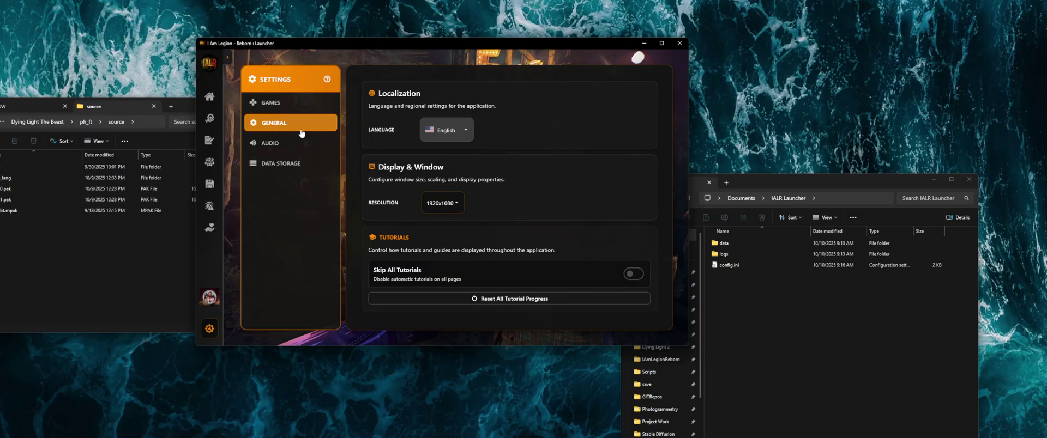
{"action": "left_click", "coordinate": [449, 131]}
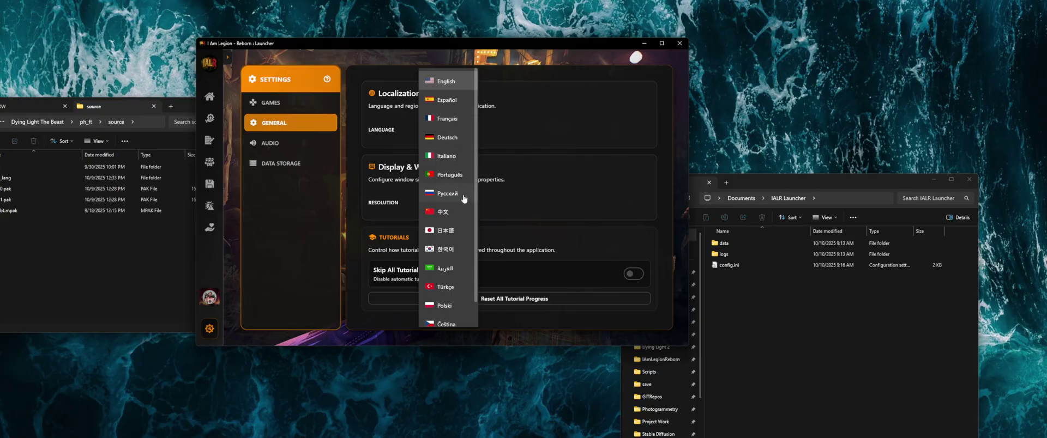
{"action": "left_click", "coordinate": [442, 212]}
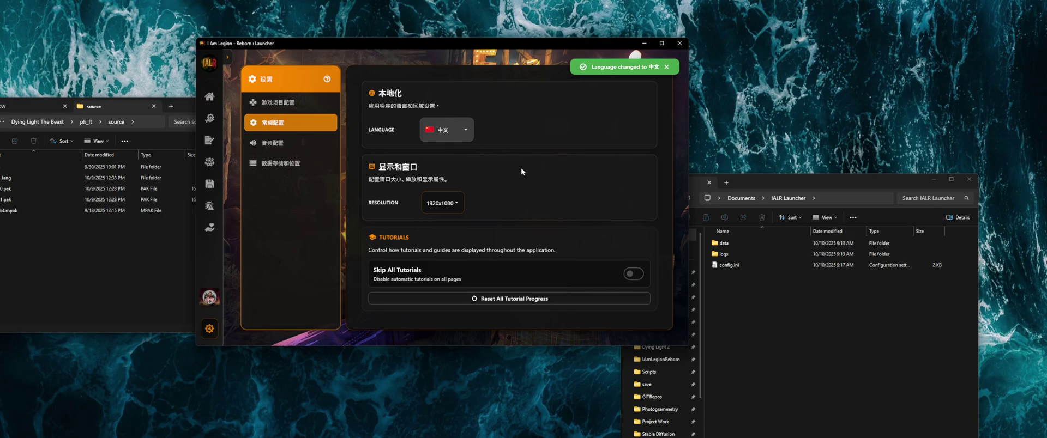
{"action": "left_click", "coordinate": [431, 136]}
{"action": "left_click", "coordinate": [446, 243]}
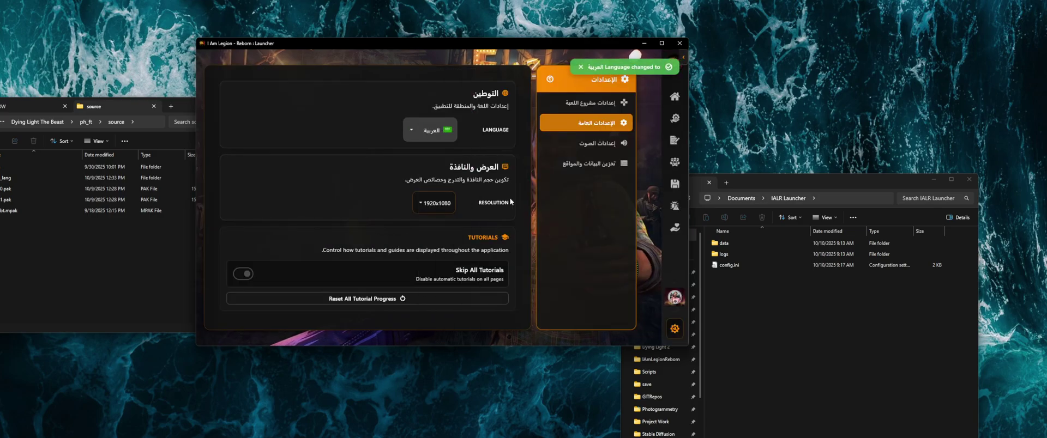
{"action": "left_click", "coordinate": [430, 130]}
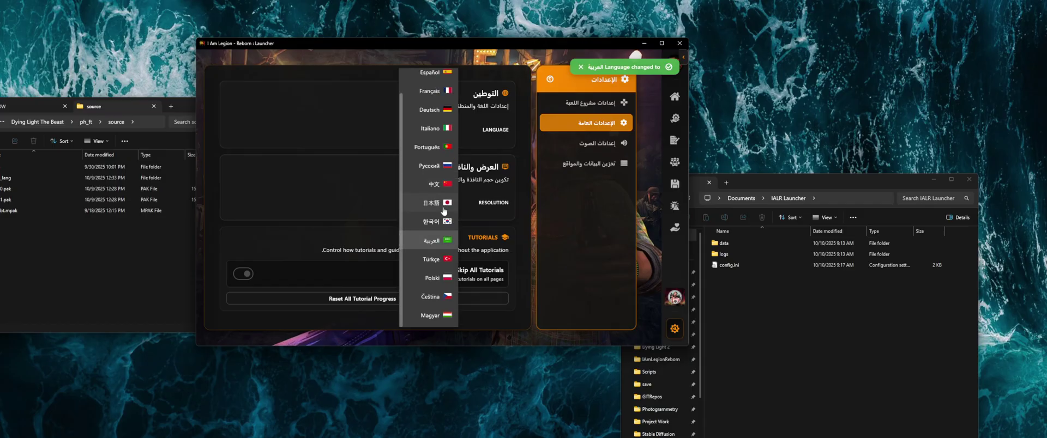
{"action": "left_click", "coordinate": [437, 268]}
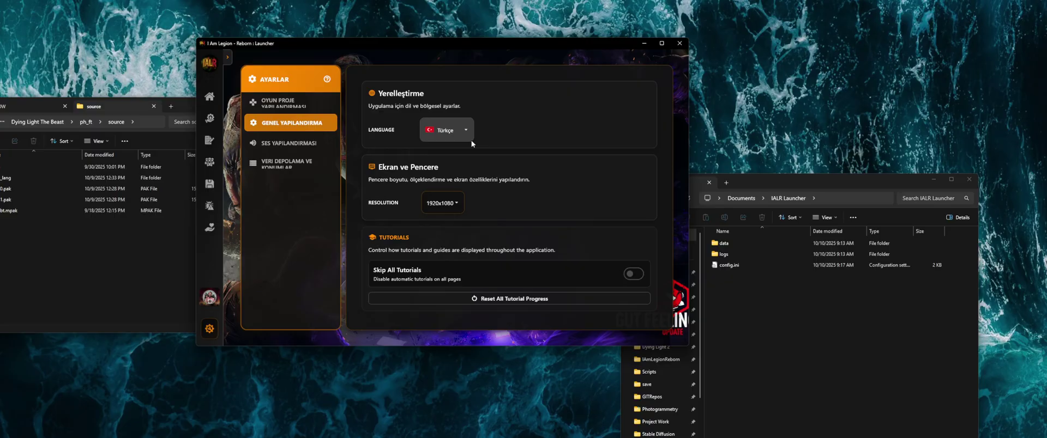
{"action": "left_click", "coordinate": [471, 139]}
{"action": "left_click", "coordinate": [453, 131]}
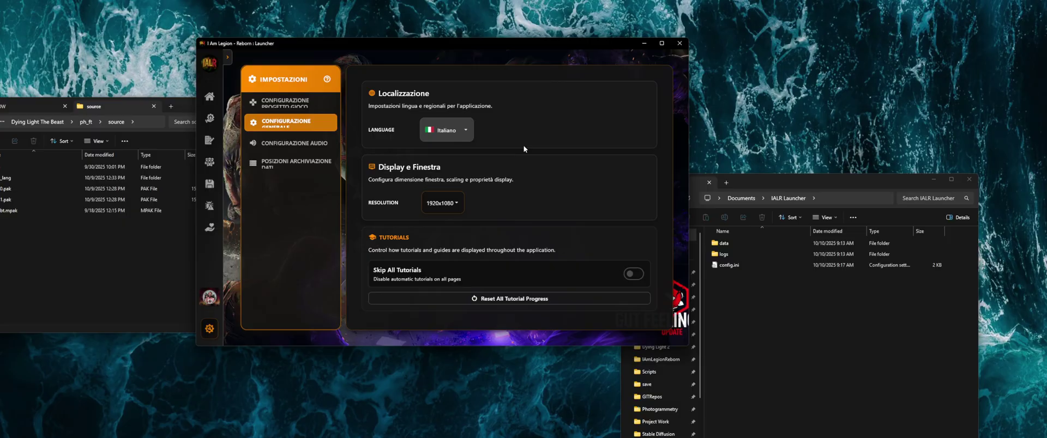
{"action": "left_click", "coordinate": [447, 130]}
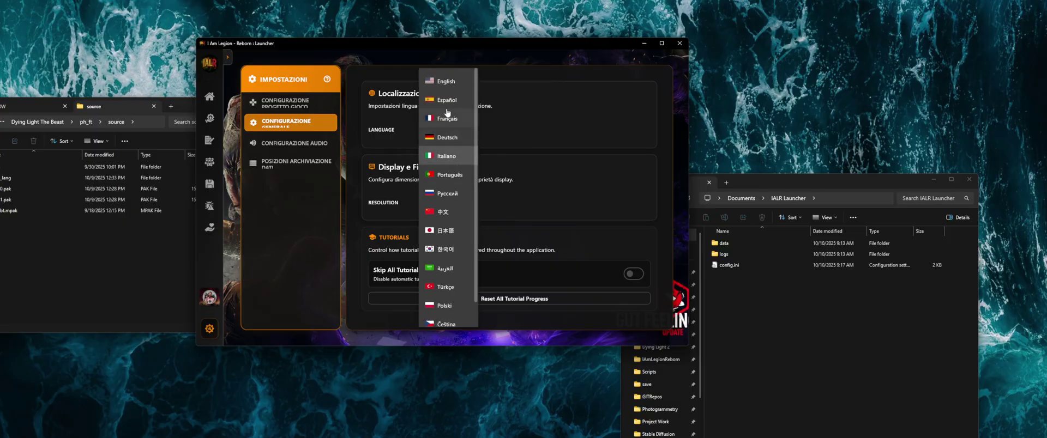
{"action": "left_click", "coordinate": [448, 78]}
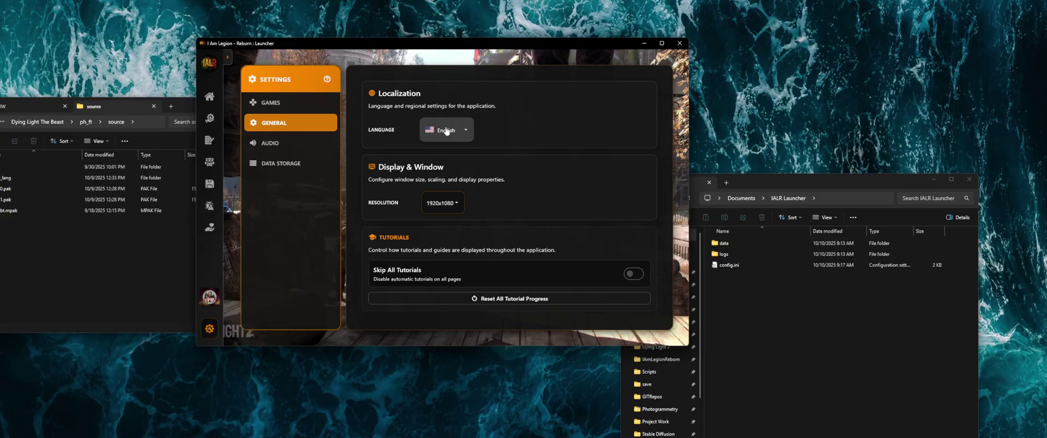
- Reset all tutorial progress in General settings, then view Audio settings with master volume 10
{"action": "left_click", "coordinate": [293, 145]}
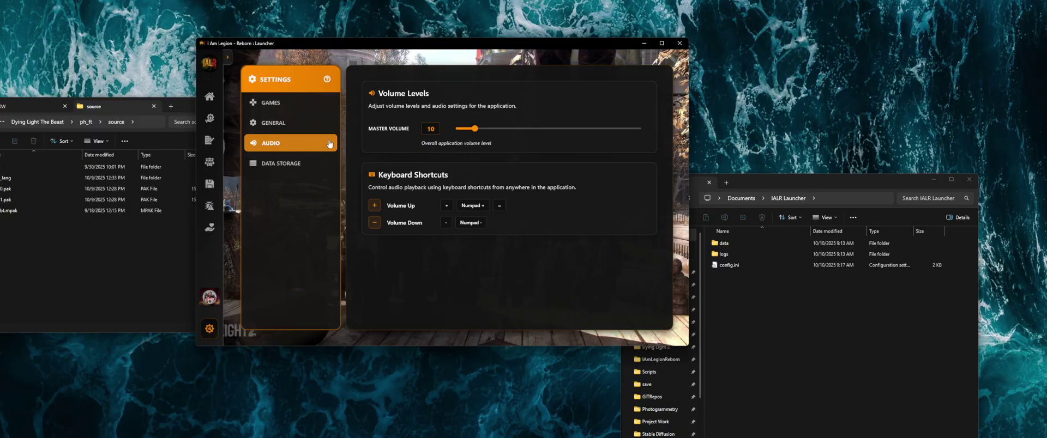
{"action": "left_click", "coordinate": [322, 124]}
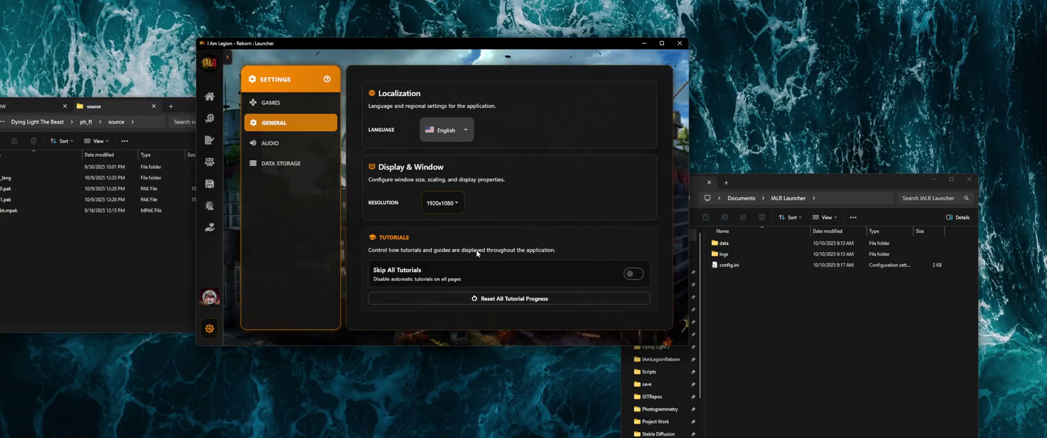
{"action": "left_click", "coordinate": [531, 301]}
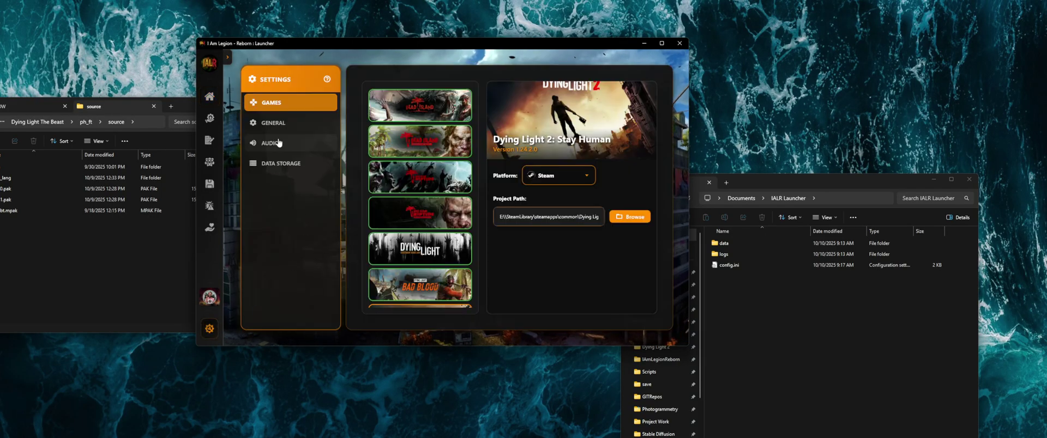
{"action": "left_click", "coordinate": [279, 143]}
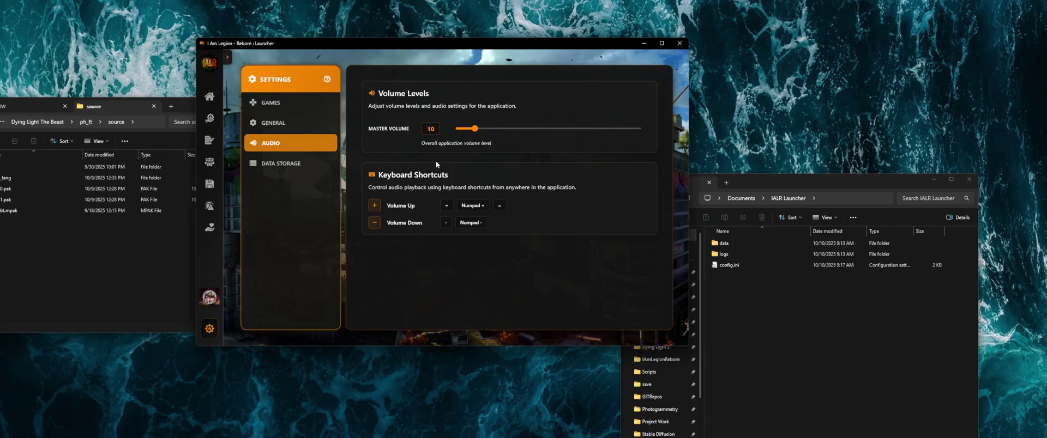
- Show the Data Storage settings, then select data, logs and config.ini in the IALR Launcher folder
{"action": "left_click", "coordinate": [286, 163]}
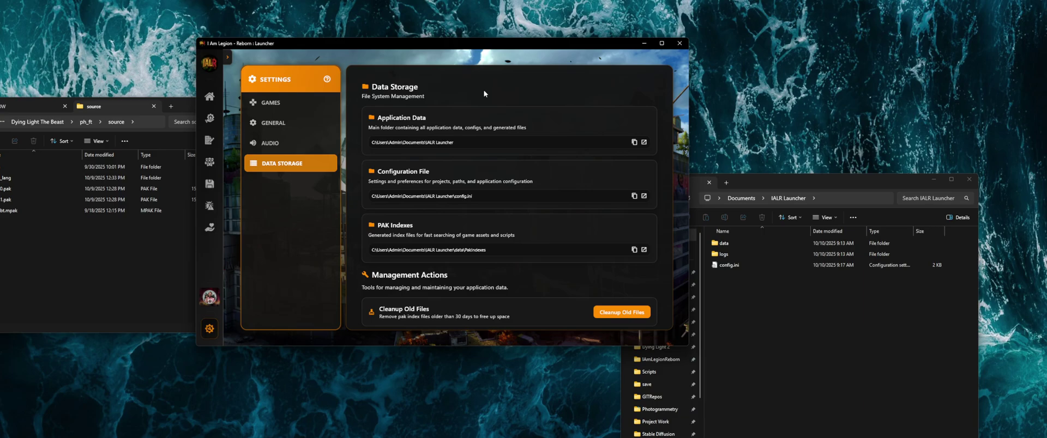
{"action": "scroll", "coordinate": [483, 159], "scroll_direction": "down", "scroll_amount": 1}
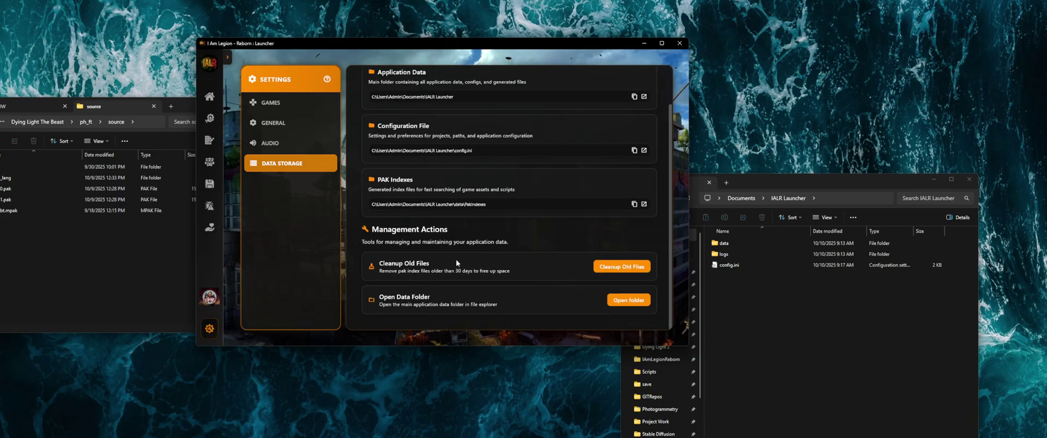
{"action": "left_click", "coordinate": [777, 313]}
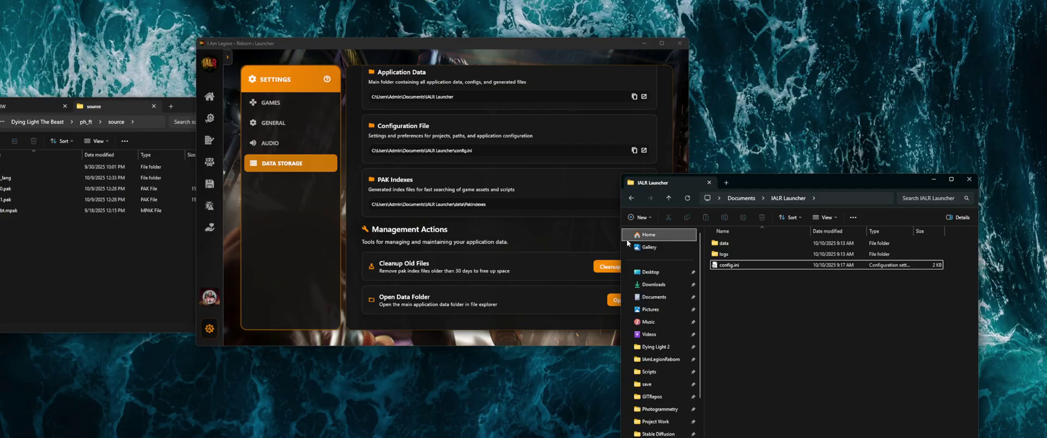
{"action": "left_click_drag", "start_coordinate": [730, 287], "coordinate": [763, 201]}
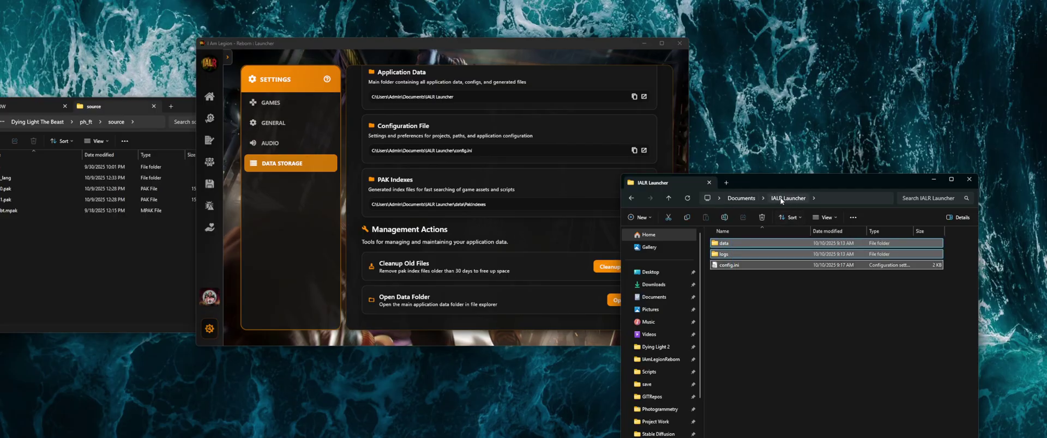
- Open data > ModData in File Explorer and look over its eight game folders
{"action": "left_click", "coordinate": [594, 282]}
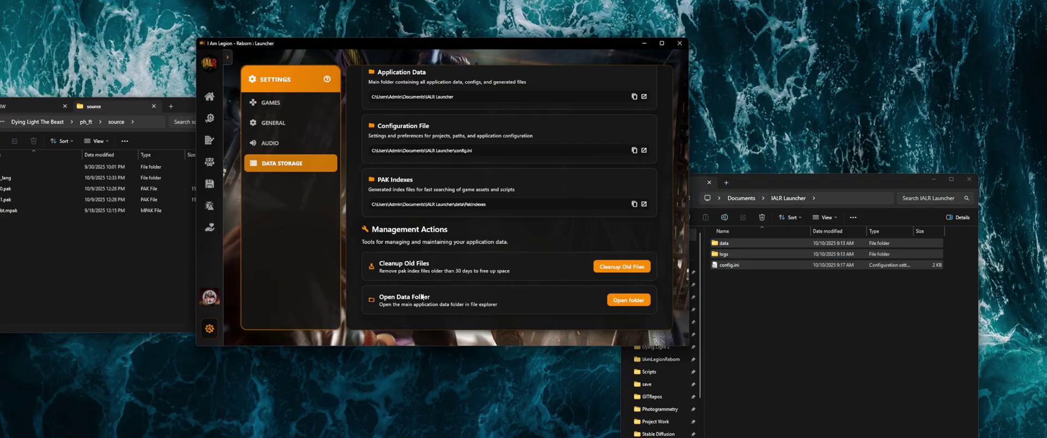
{"action": "left_click", "coordinate": [777, 329]}
{"action": "double_click", "coordinate": [735, 244]}
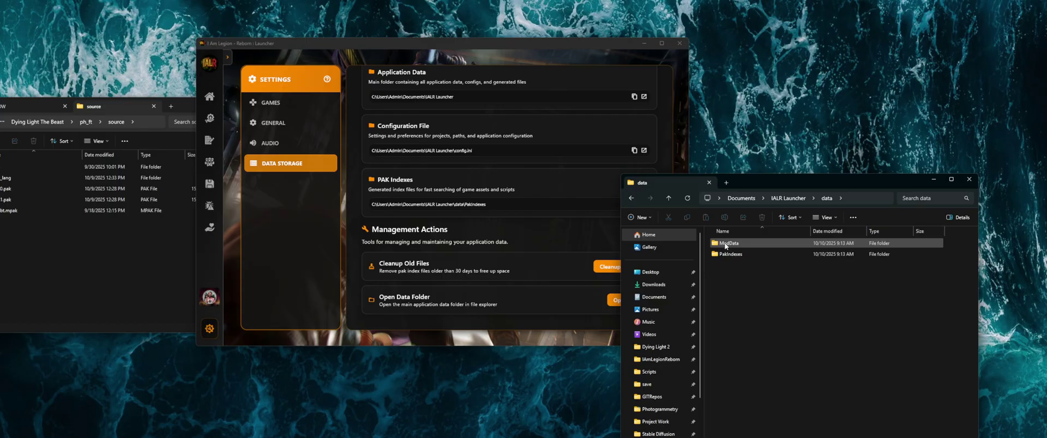
{"action": "double_click", "coordinate": [723, 243]}
{"action": "left_click_drag", "start_coordinate": [739, 333], "coordinate": [739, 235]}
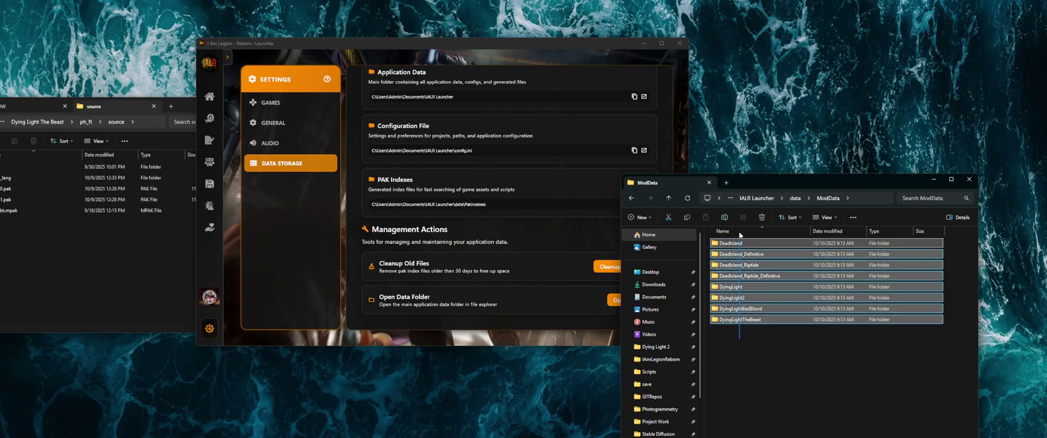
{"action": "left_click", "coordinate": [761, 376]}
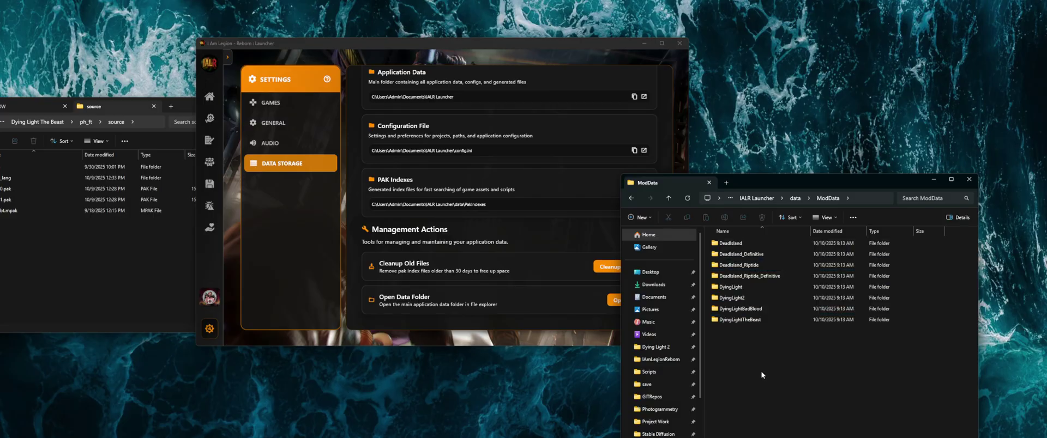
- Check the DyingLightTheBeast and DeadIsland_Riptide_Definitive folders, returning to ModData each time
{"action": "left_click", "coordinate": [744, 321]}
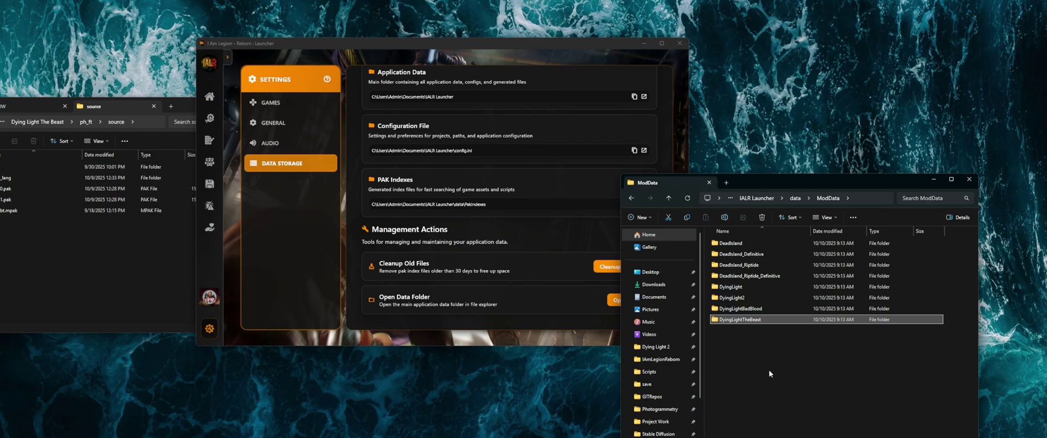
{"action": "double_click", "coordinate": [739, 319]}
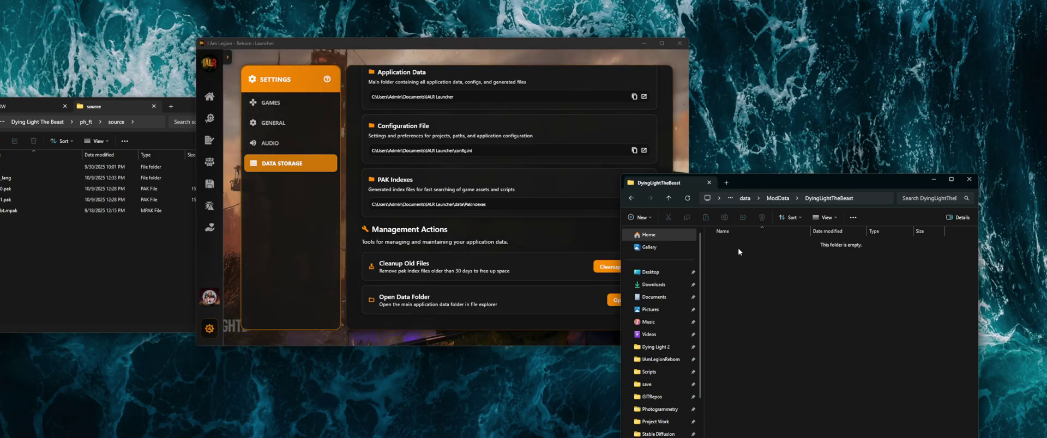
{"action": "key", "text": "alt+Left"}
{"action": "double_click", "coordinate": [744, 276]}
{"action": "key", "text": "alt+Left"}
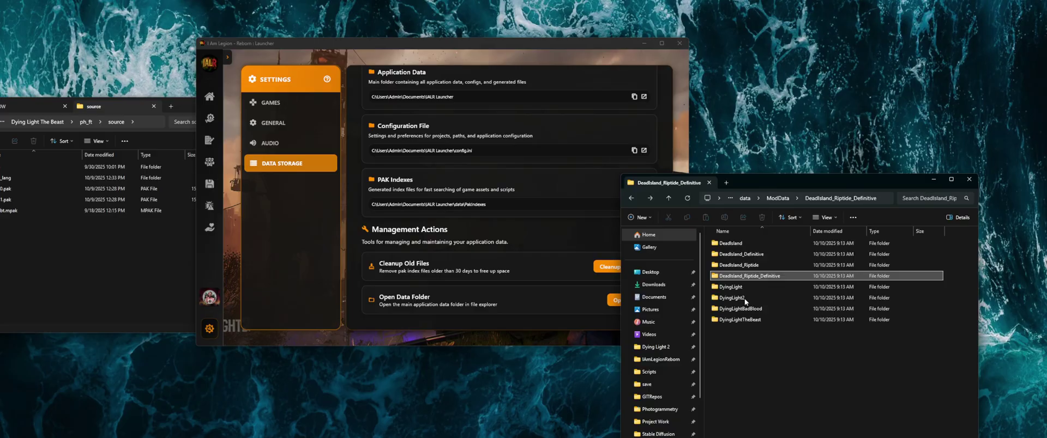
{"action": "left_click", "coordinate": [308, 209]}
- Make Dying Light: The Beast the launcher's active game and dismiss the update downloaded notice
{"action": "left_click", "coordinate": [209, 94]}
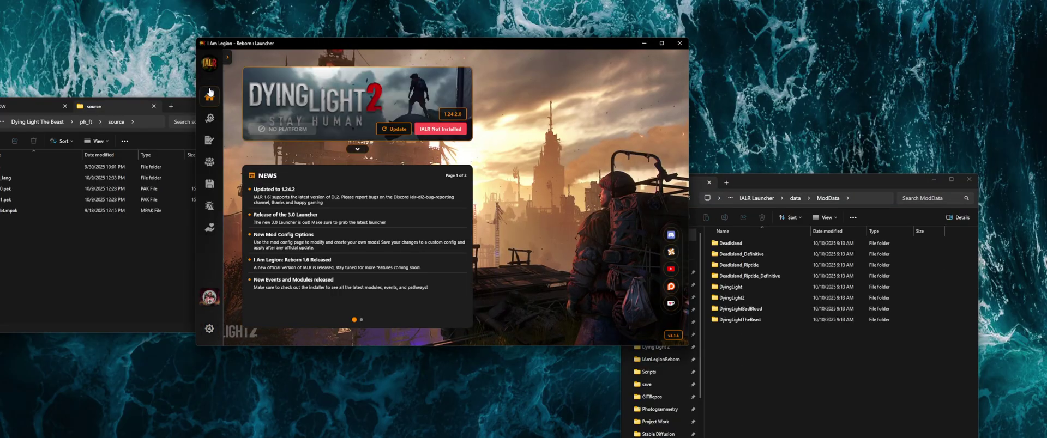
{"action": "left_click", "coordinate": [342, 111]}
{"action": "scroll", "coordinate": [340, 218], "scroll_direction": "down", "scroll_amount": 3}
{"action": "left_click", "coordinate": [340, 251]}
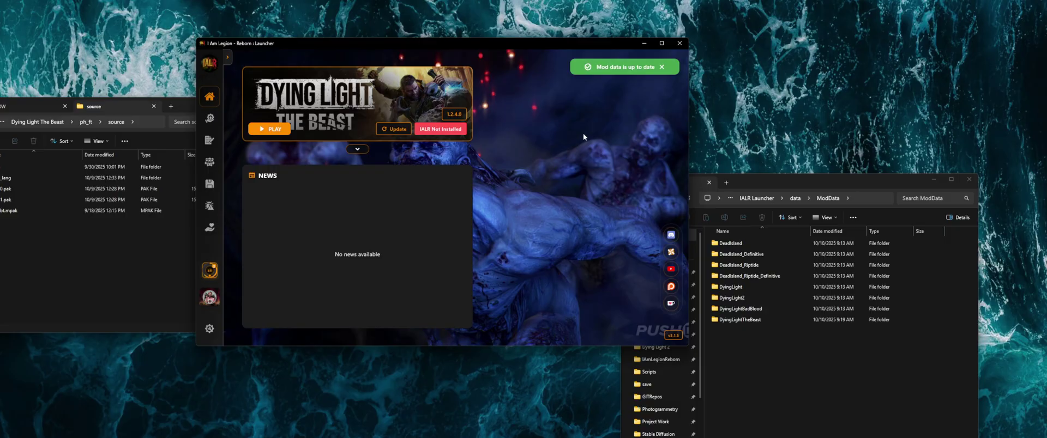
{"action": "mouse_move", "coordinate": [206, 271]}
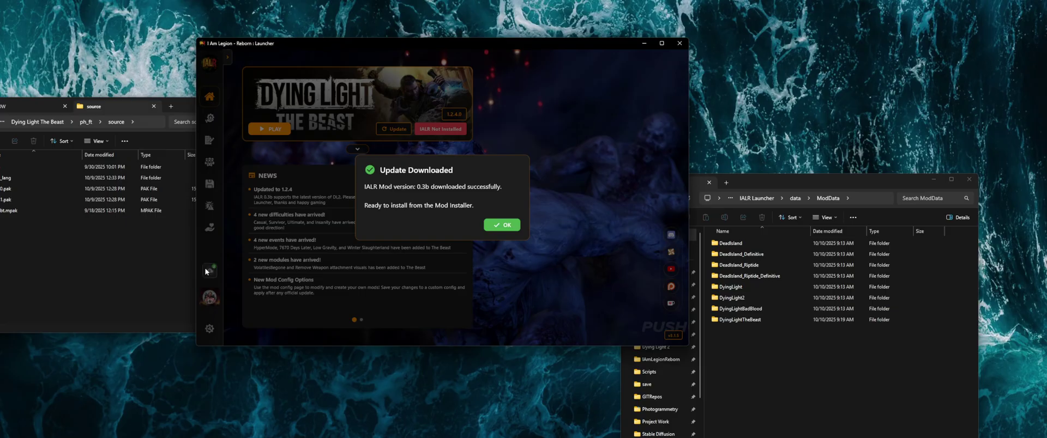
{"action": "left_click", "coordinate": [507, 225]}
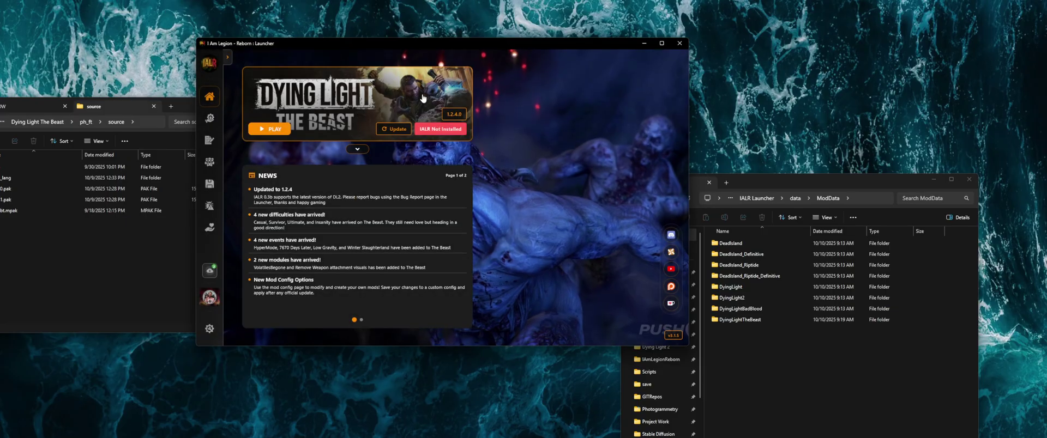
- Browse the DyingLightTheBeast mod data and installer folders, then return to ModData
{"action": "left_click", "coordinate": [803, 391]}
{"action": "left_click", "coordinate": [748, 320]}
{"action": "double_click", "coordinate": [748, 320]}
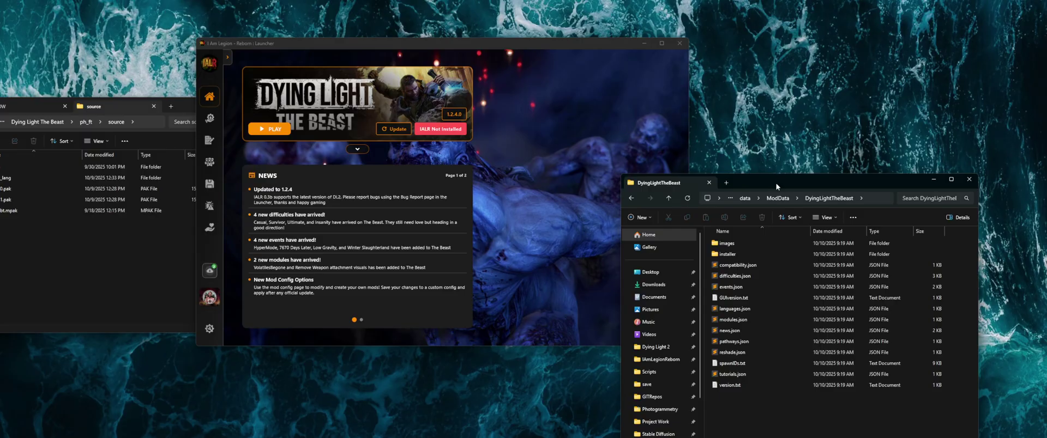
{"action": "left_click_drag", "start_coordinate": [776, 186], "coordinate": [690, 66]}
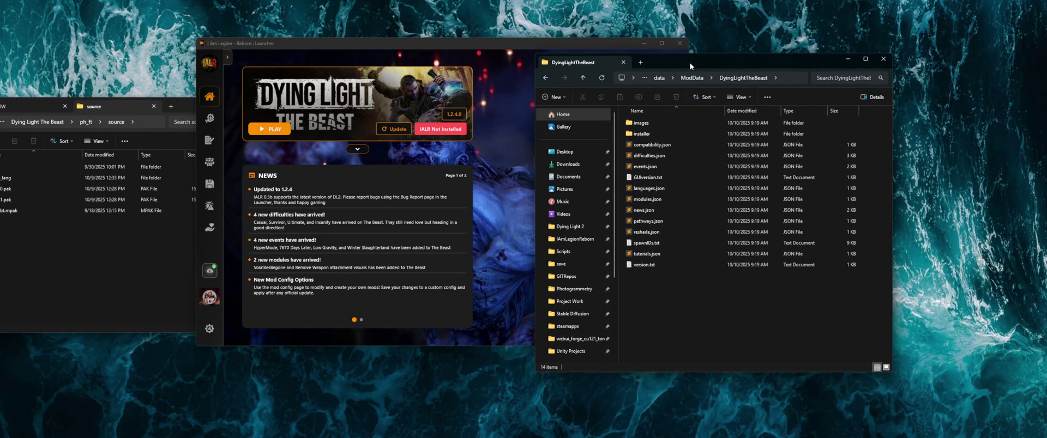
{"action": "double_click", "coordinate": [653, 134]}
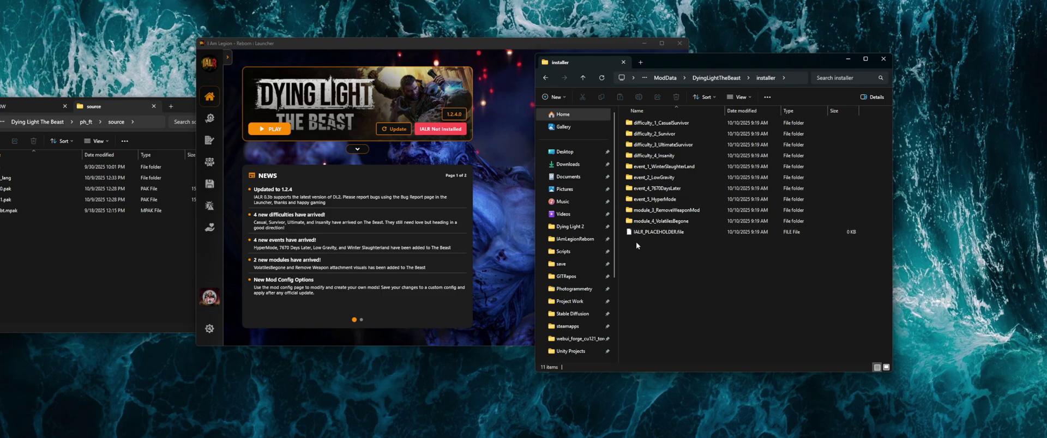
{"action": "key", "text": "BackSpace"}
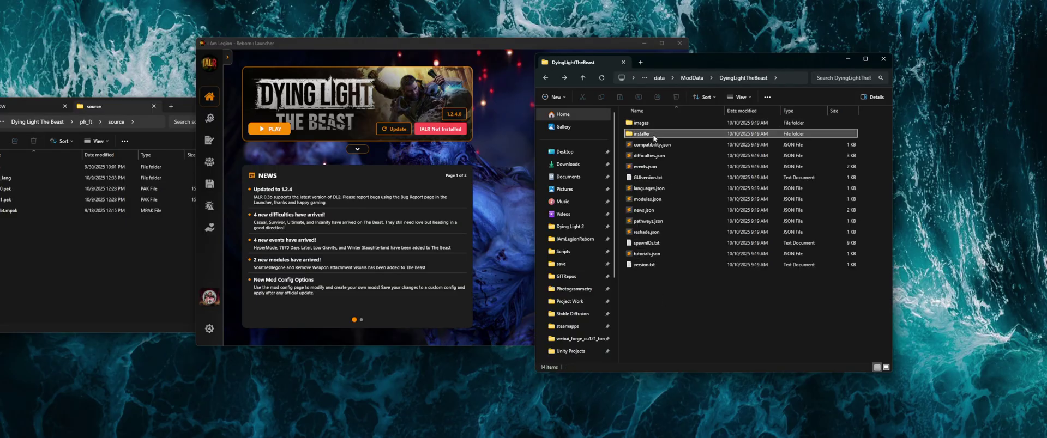
{"action": "key", "text": "BackSpace"}
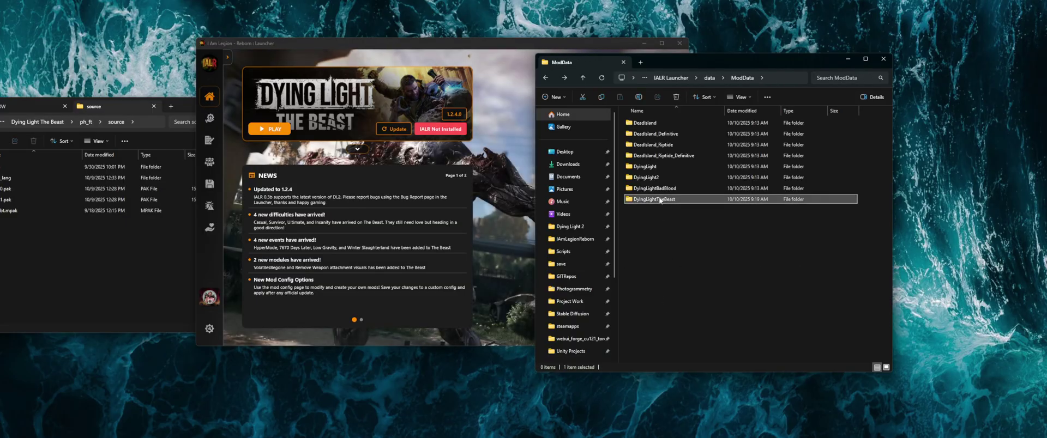
- Delete the DyingLightTheBeast mod data folder, then switch the game to Dying Light 2 and back
{"action": "key", "text": "Delete"}
{"action": "left_click", "coordinate": [368, 122]}
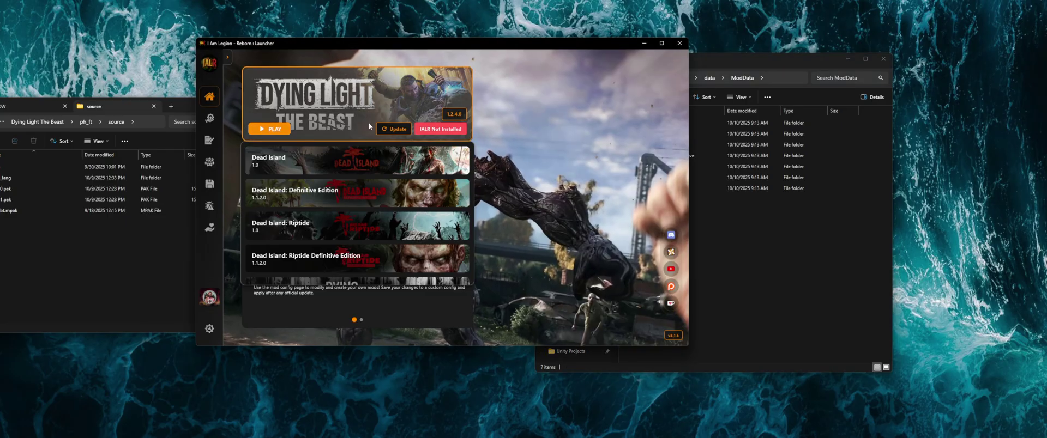
{"action": "left_click", "coordinate": [371, 239]}
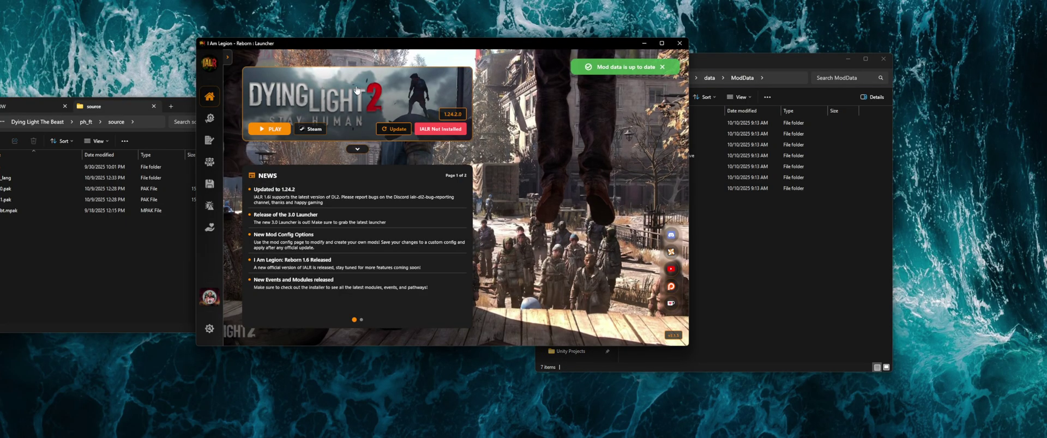
{"action": "scroll", "coordinate": [357, 245], "scroll_direction": "down", "scroll_amount": 4}
{"action": "left_click", "coordinate": [356, 260]}
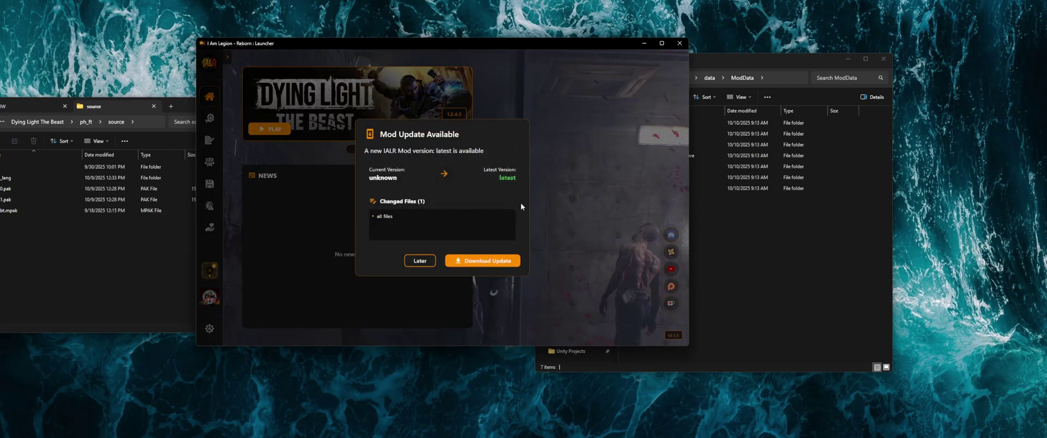
- Restart the launcher so it re-downloads mod version 0.3b, refilling DyingLightTheBeast with 14 items
{"action": "left_click", "coordinate": [680, 44]}
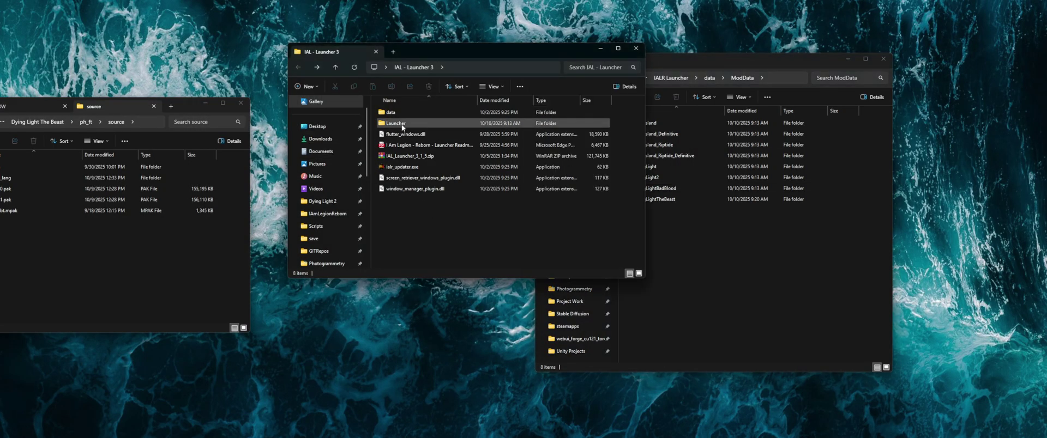
{"action": "double_click", "coordinate": [406, 166]}
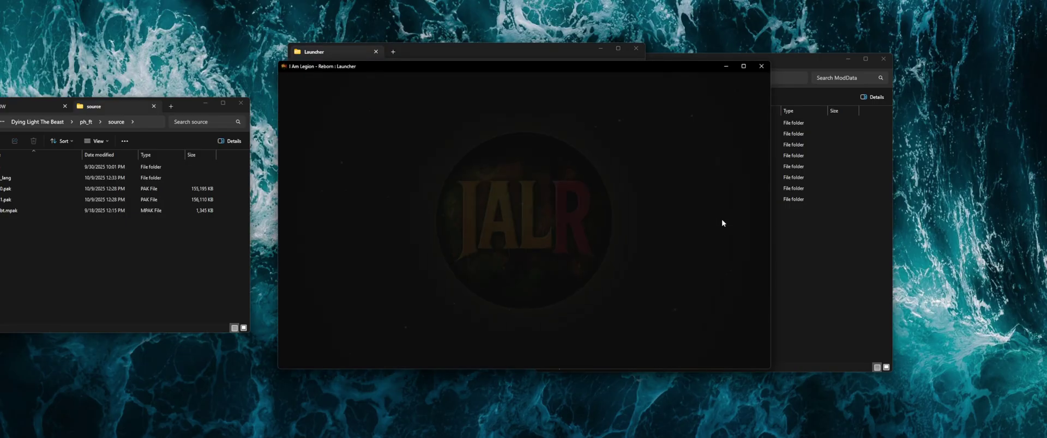
{"action": "left_click", "coordinate": [679, 211]}
{"action": "double_click", "coordinate": [654, 199]}
{"action": "left_click_drag", "start_coordinate": [507, 72], "coordinate": [286, 59]}
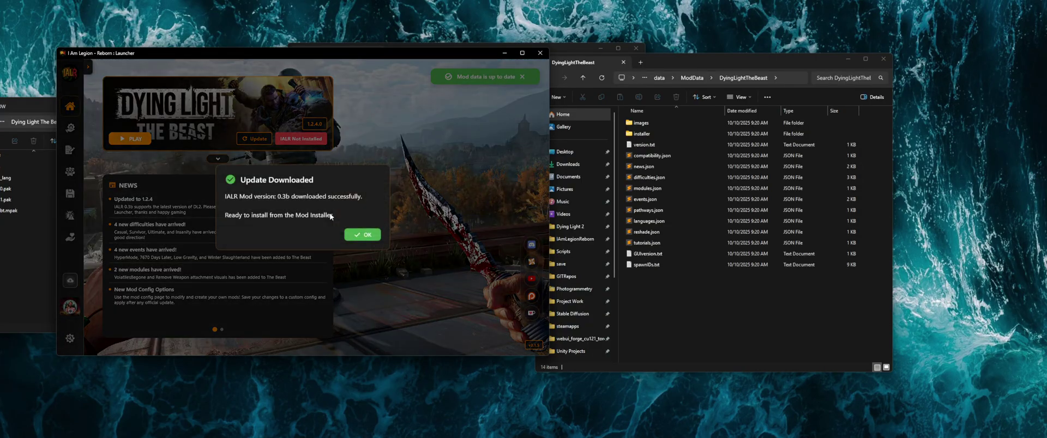
{"action": "left_click", "coordinate": [363, 235]}
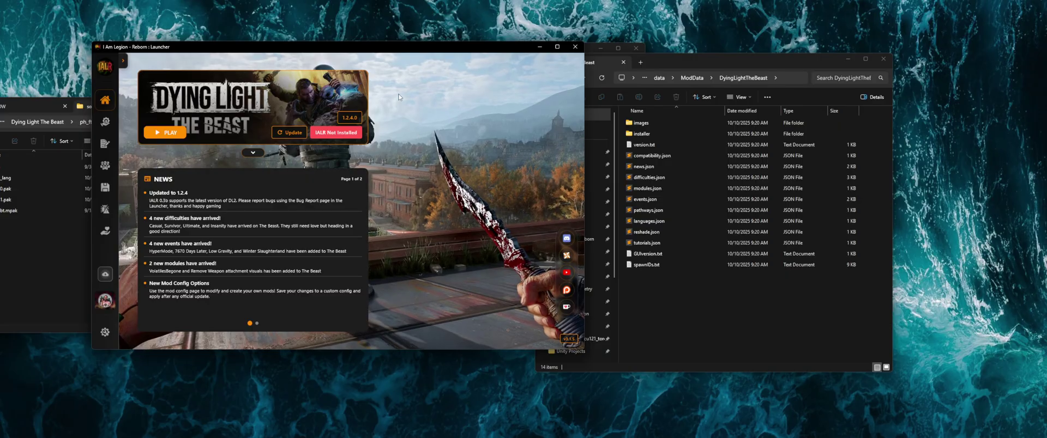
- Nudge the launcher window and go to the Mod Installer page
{"action": "left_click_drag", "start_coordinate": [389, 54], "coordinate": [407, 59]}
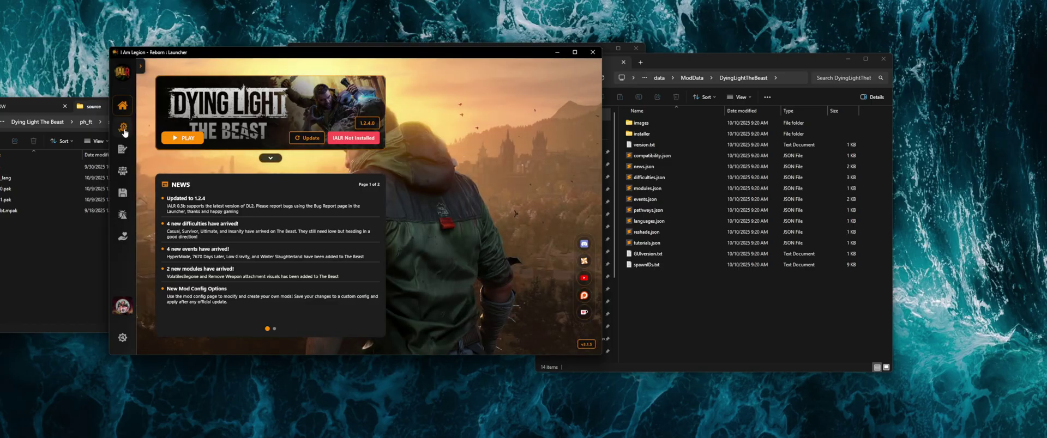
{"action": "left_click", "coordinate": [124, 130]}
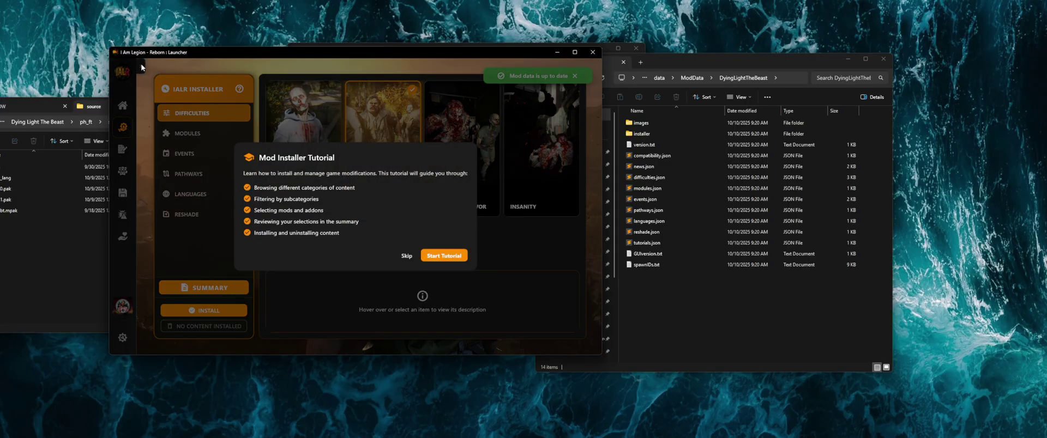
- Skip the installer tutorial and collapse the side menu so all four difficulty cards show
{"action": "left_click", "coordinate": [407, 255]}
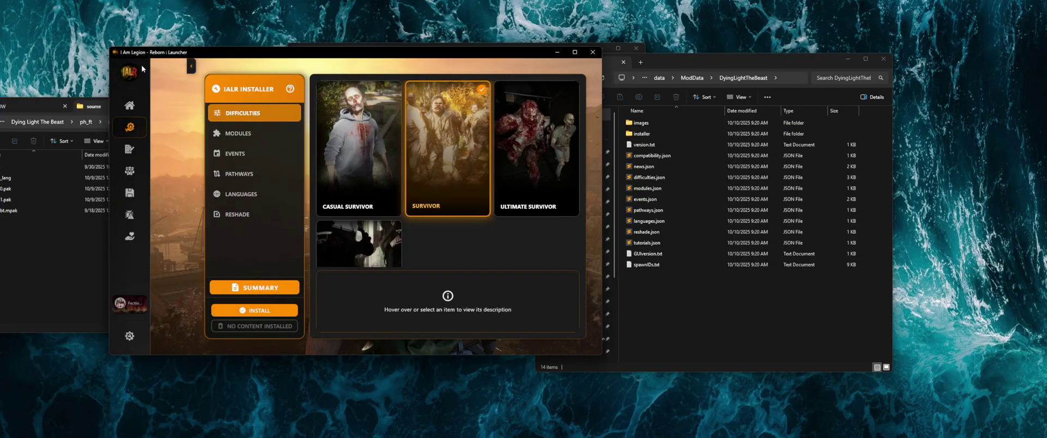
{"action": "mouse_move", "coordinate": [142, 66]}
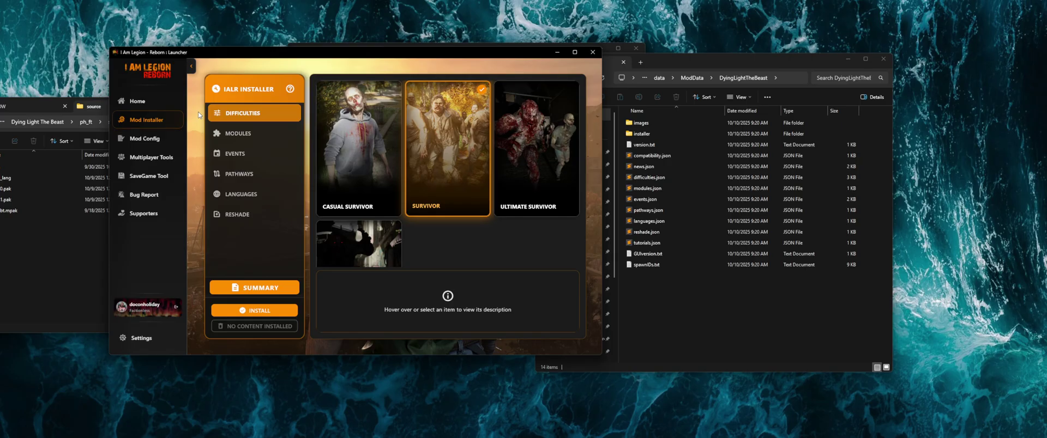
{"action": "left_click", "coordinate": [191, 65]}
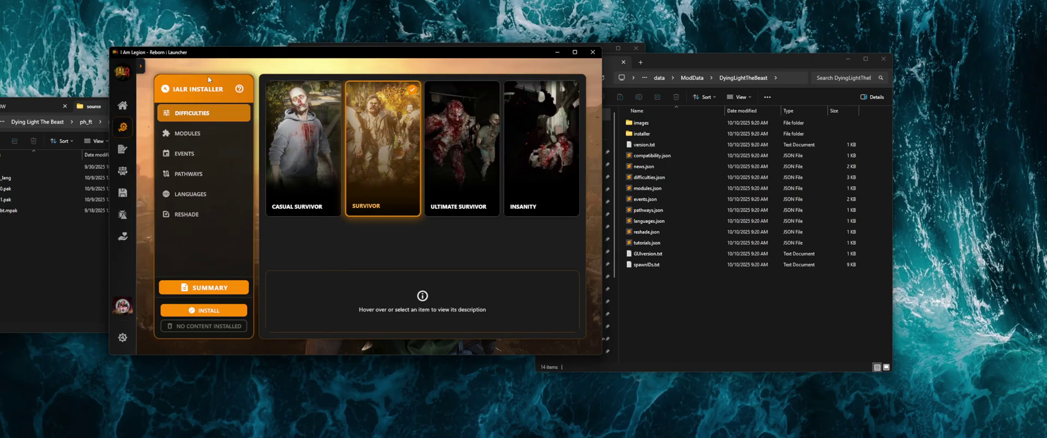
{"action": "left_click_drag", "start_coordinate": [425, 54], "coordinate": [409, 64]}
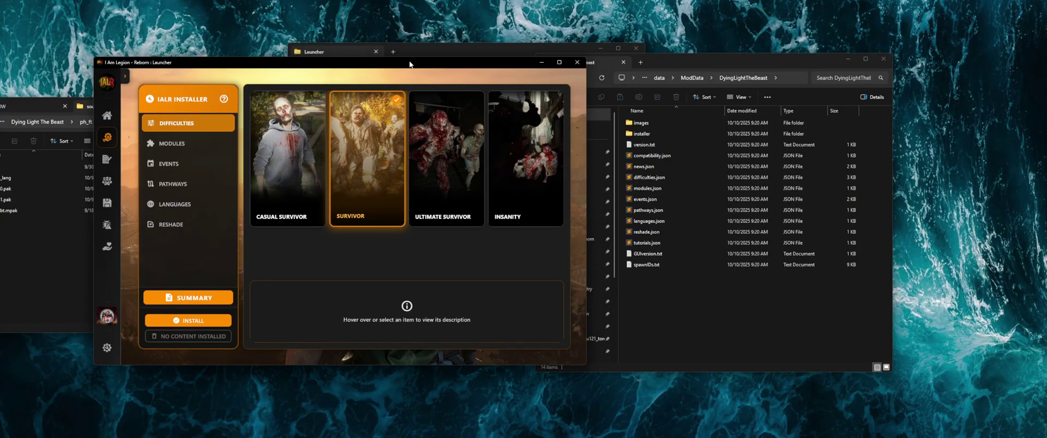
- Compare Casual Survivor, Survivor, Ultimate Survivor and Insanity, settling on Survivor as the difficulty
{"action": "left_click", "coordinate": [442, 153]}
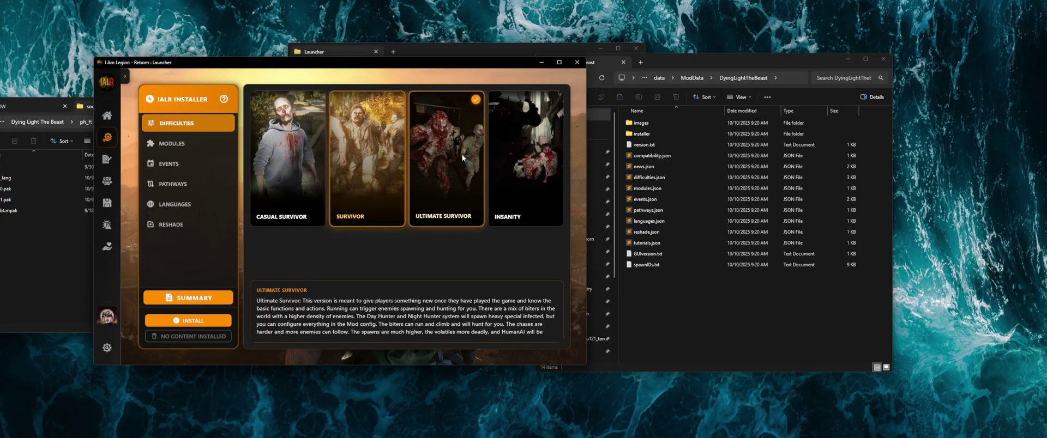
{"action": "left_click", "coordinate": [316, 152]}
{"action": "left_click", "coordinate": [366, 155]}
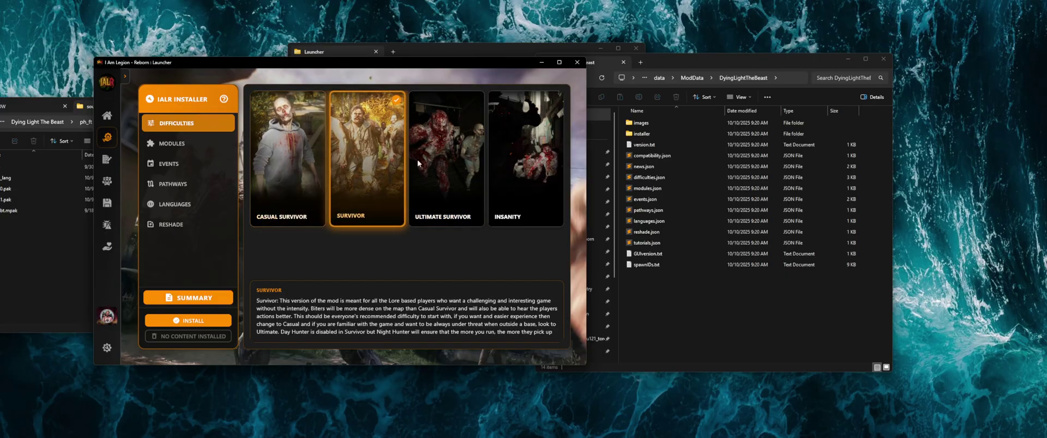
{"action": "left_click", "coordinate": [451, 159]}
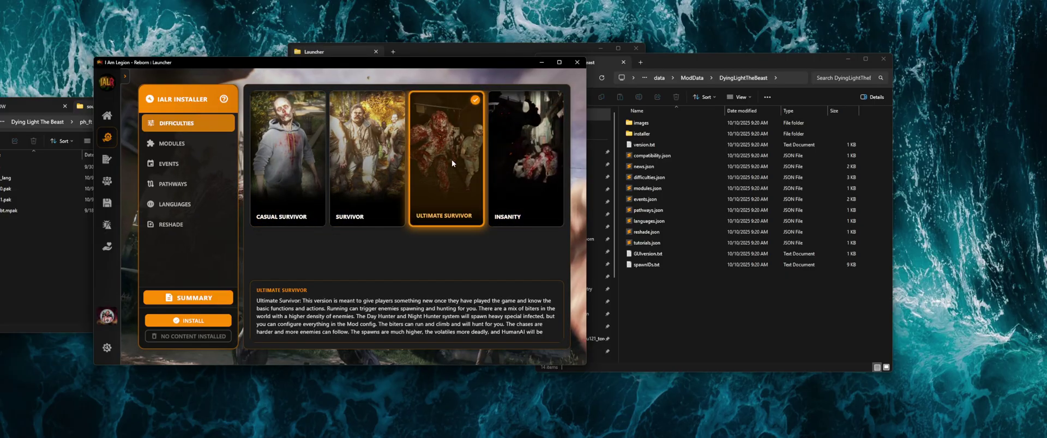
{"action": "left_click", "coordinate": [501, 158]}
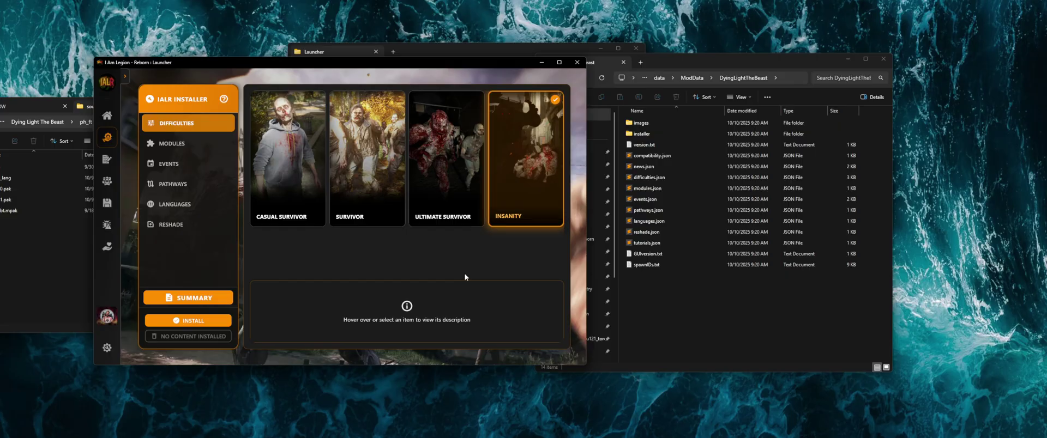
{"action": "left_click", "coordinate": [450, 182]}
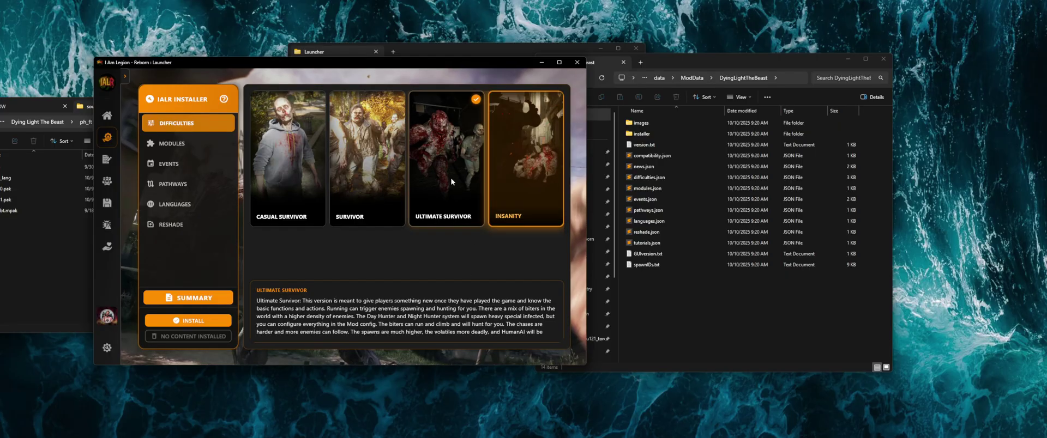
{"action": "left_click", "coordinate": [369, 163]}
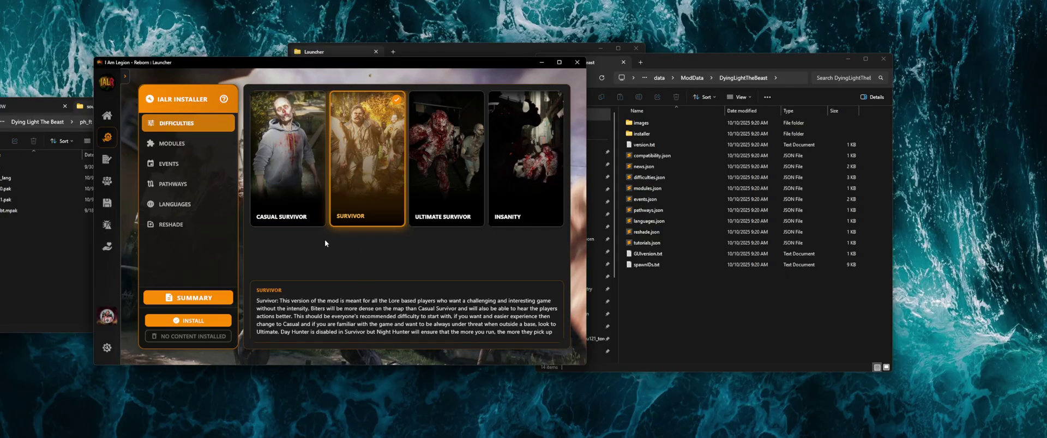
{"action": "left_click", "coordinate": [171, 144]}
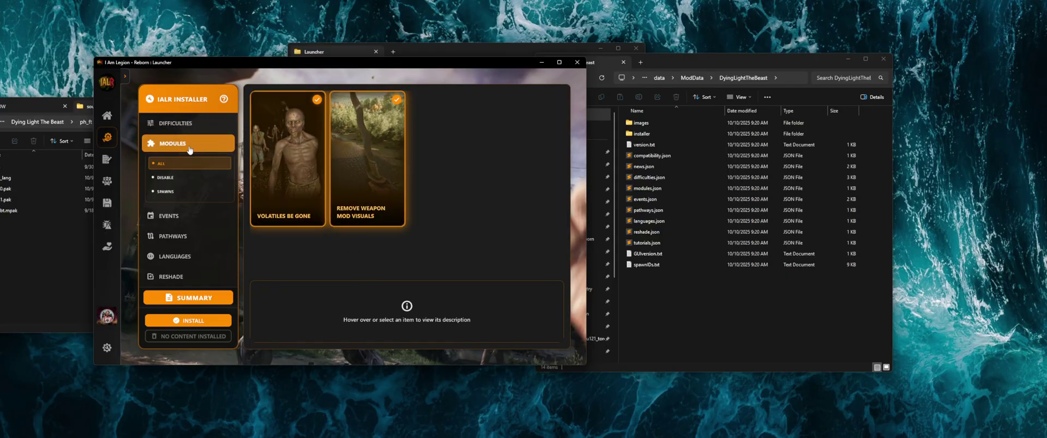
{"action": "left_click", "coordinate": [287, 139]}
{"action": "left_click", "coordinate": [379, 165]}
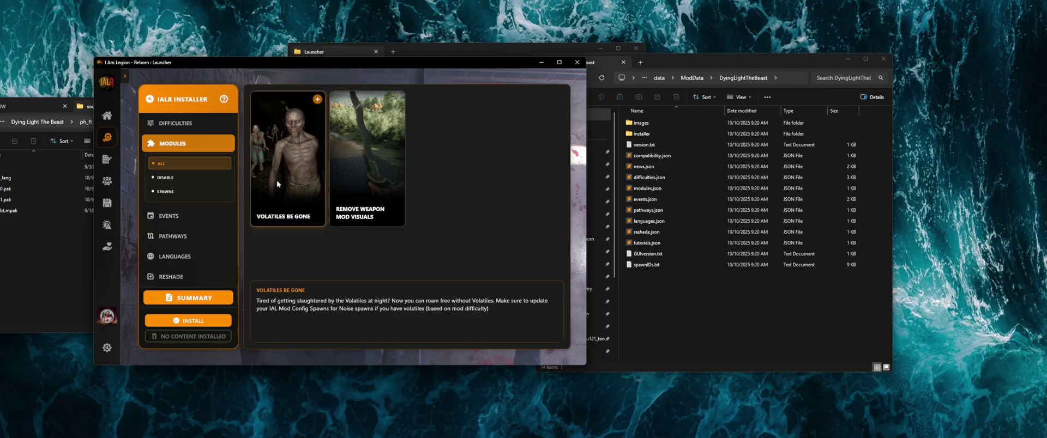
{"action": "left_click", "coordinate": [174, 123]}
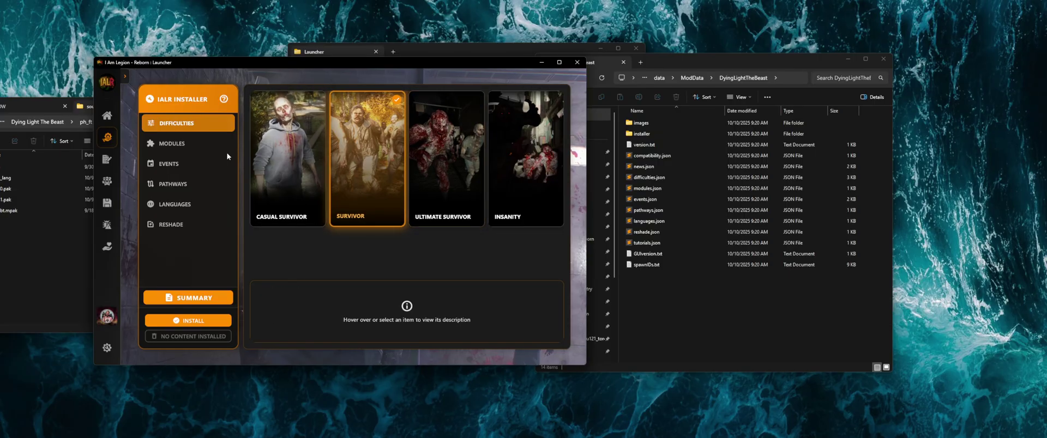
- Check all four events: Winter Slaughterland, Low Gravity, Hyper Mode and 7670 Days Later, then return to Modules
{"action": "left_click", "coordinate": [207, 164]}
{"action": "left_click", "coordinate": [363, 140]}
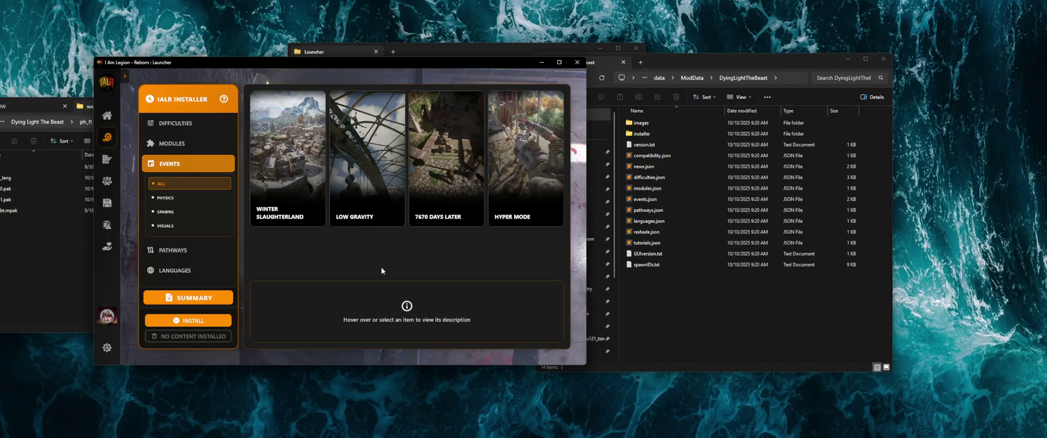
{"action": "left_click", "coordinate": [279, 122]}
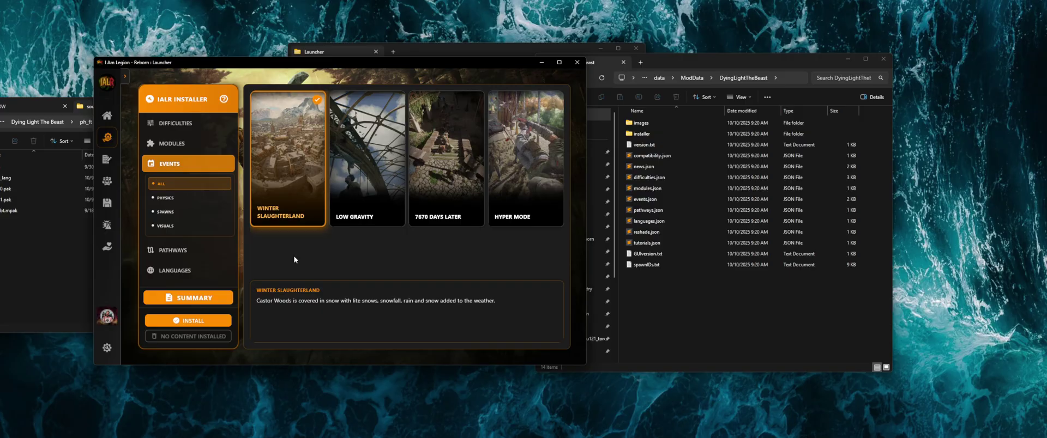
{"action": "left_click", "coordinate": [365, 162]}
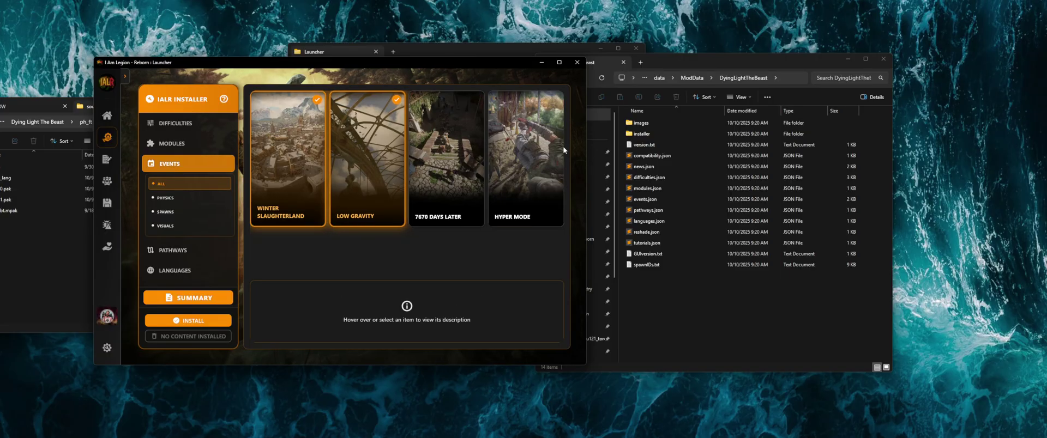
{"action": "mouse_move", "coordinate": [538, 159]}
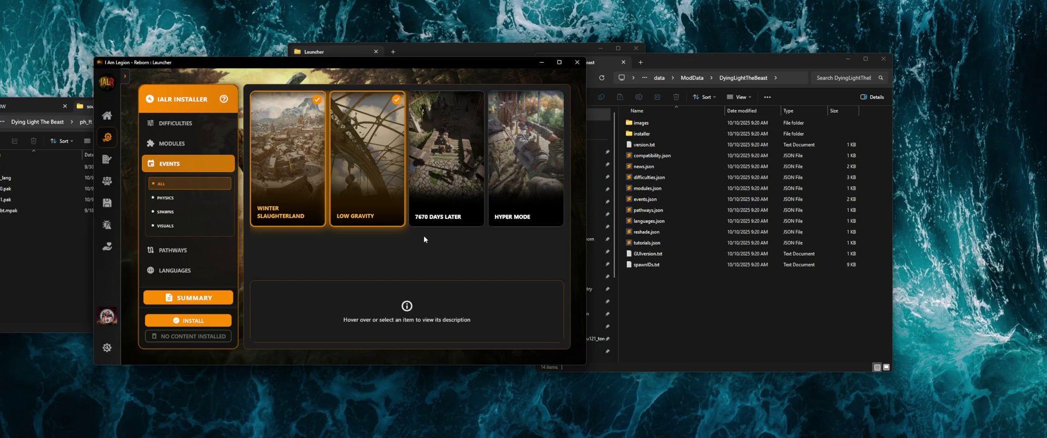
{"action": "mouse_move", "coordinate": [439, 202]}
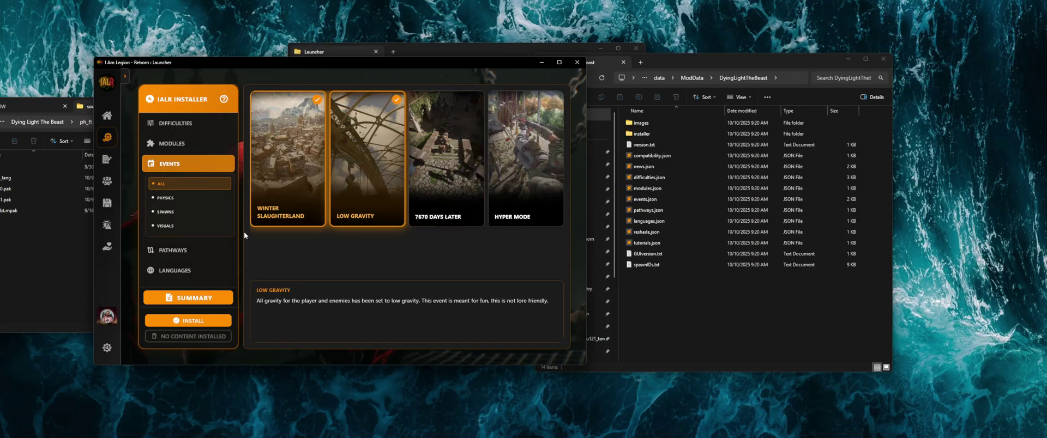
{"action": "left_click", "coordinate": [516, 152]}
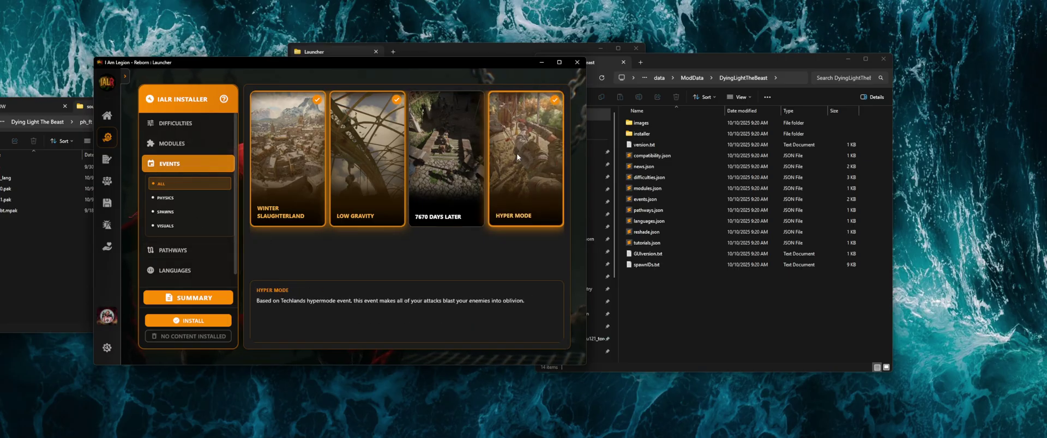
{"action": "left_click", "coordinate": [460, 160]}
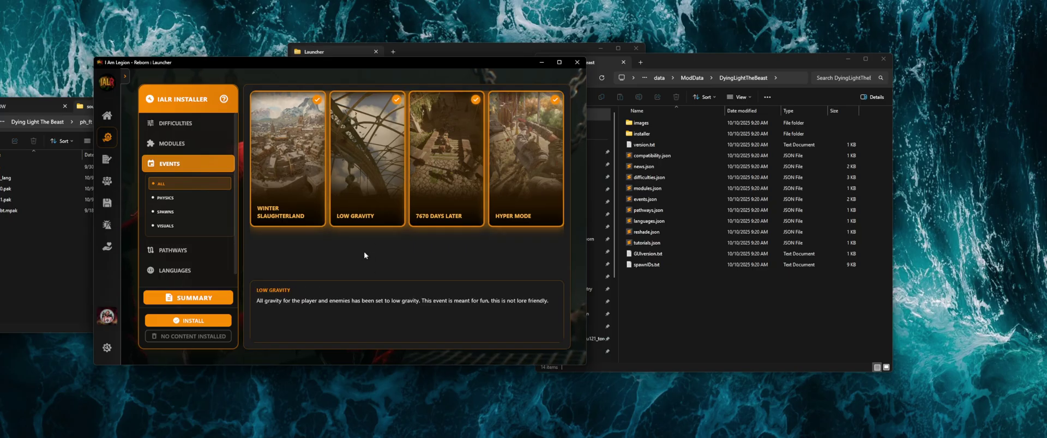
{"action": "left_click", "coordinate": [173, 144]}
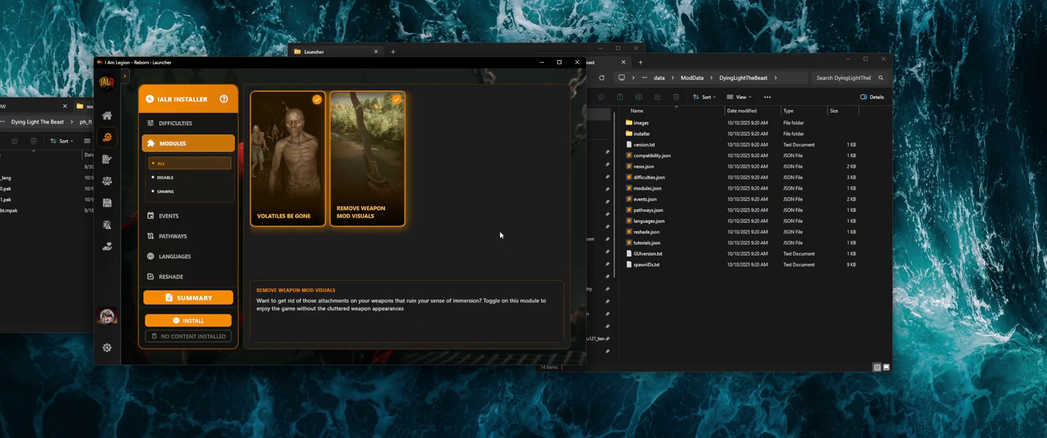
- Review the summary, then open the game's ph_ft\source folder holding data0.pak, data1.pak and databt.mpak
{"action": "left_click", "coordinate": [189, 303]}
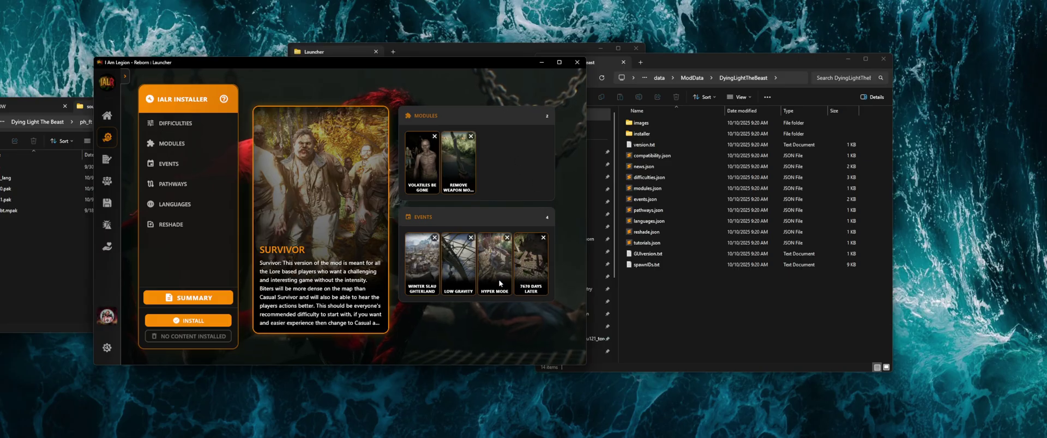
{"action": "left_click", "coordinate": [38, 283]}
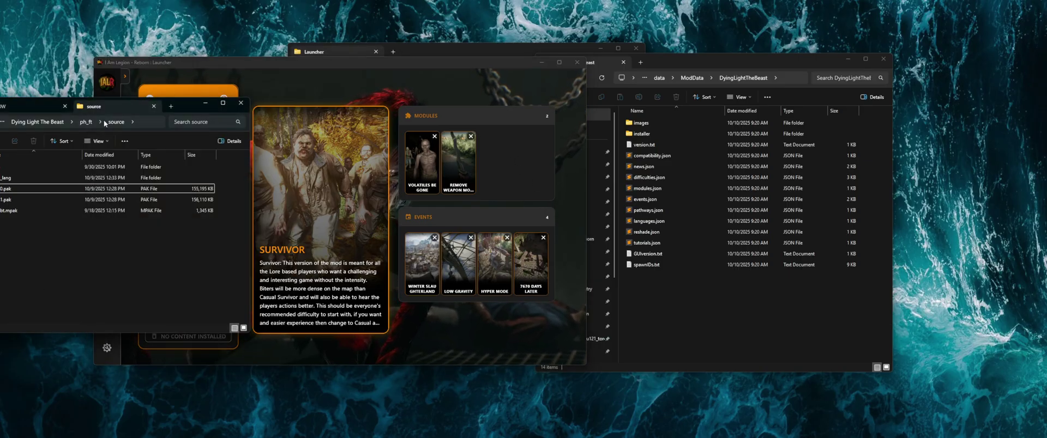
{"action": "left_click", "coordinate": [37, 122]}
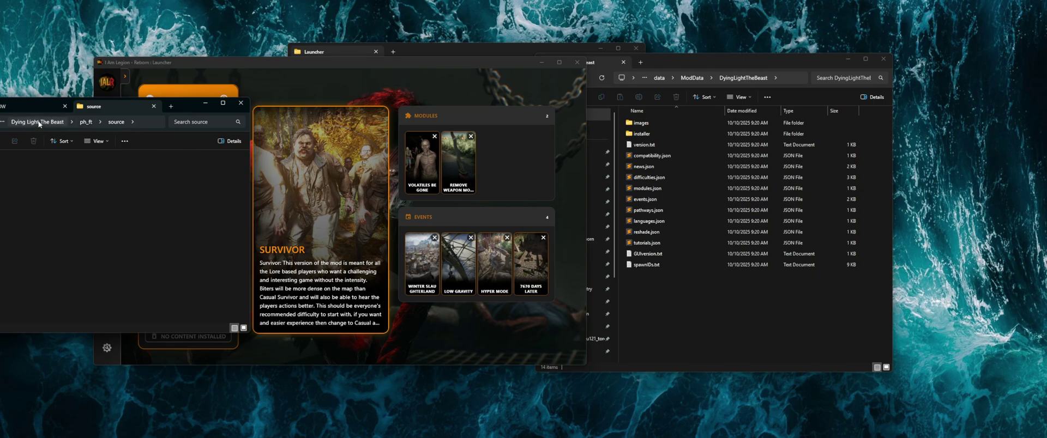
{"action": "left_click", "coordinate": [3, 221]}
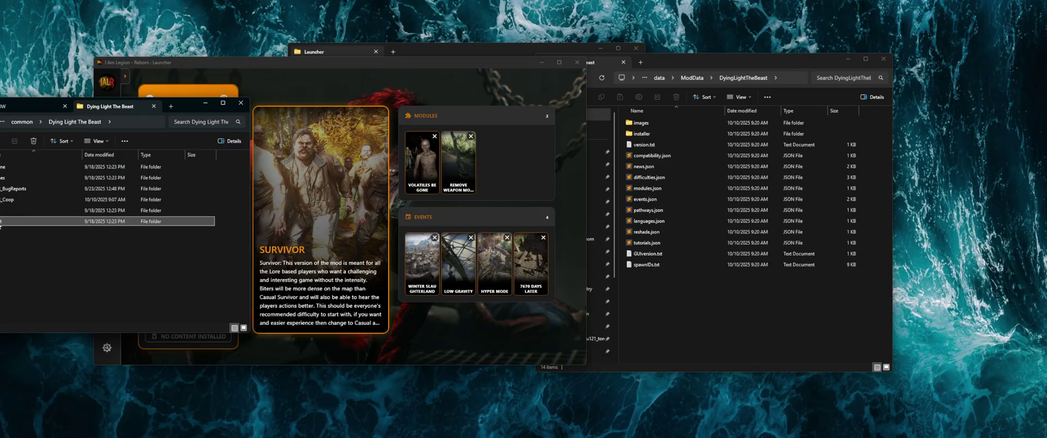
{"action": "double_click", "coordinate": [3, 221]}
{"action": "double_click", "coordinate": [2, 166]}
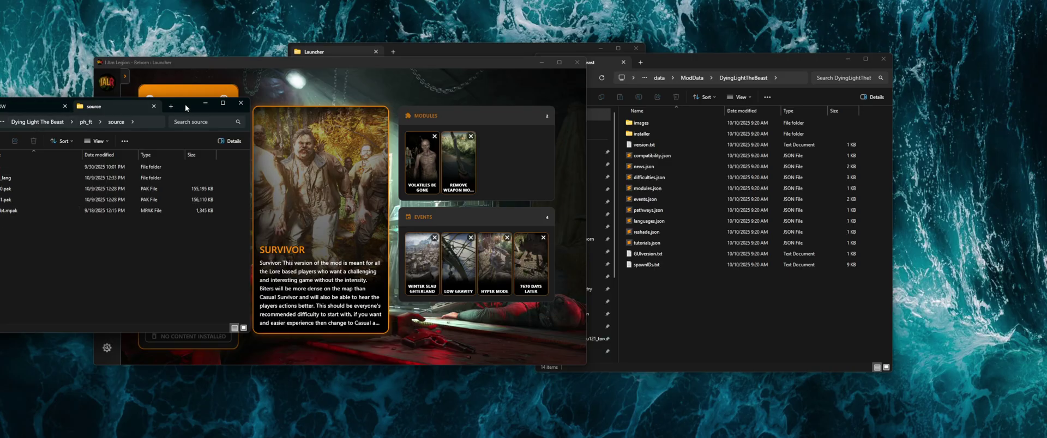
{"action": "mouse_move", "coordinate": [185, 104]}
{"action": "left_mouse_down"}
{"action": "mouse_move", "coordinate": [229, 100]}
{"action": "mouse_move", "coordinate": [205, 101]}
{"action": "left_mouse_up"}
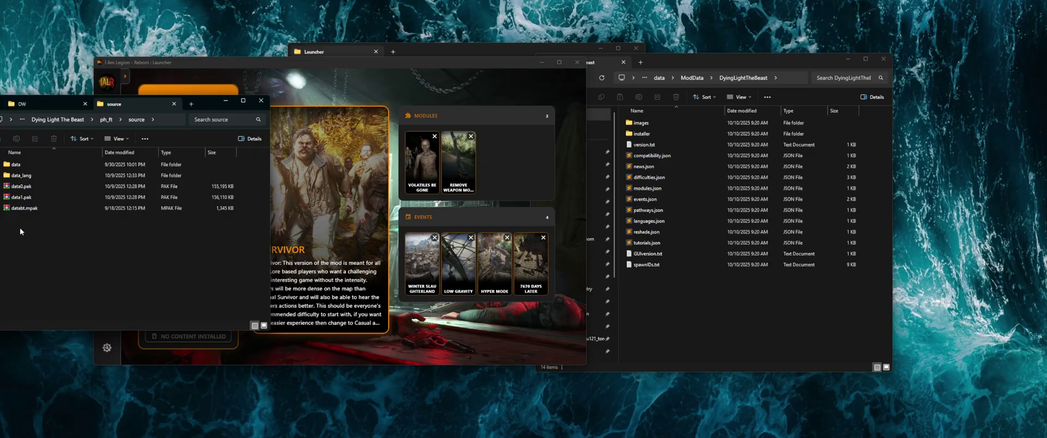
- Install the mod with Survivor, two modules and four events, confirming the new 4 KB data3.pak
{"action": "left_click", "coordinate": [207, 351]}
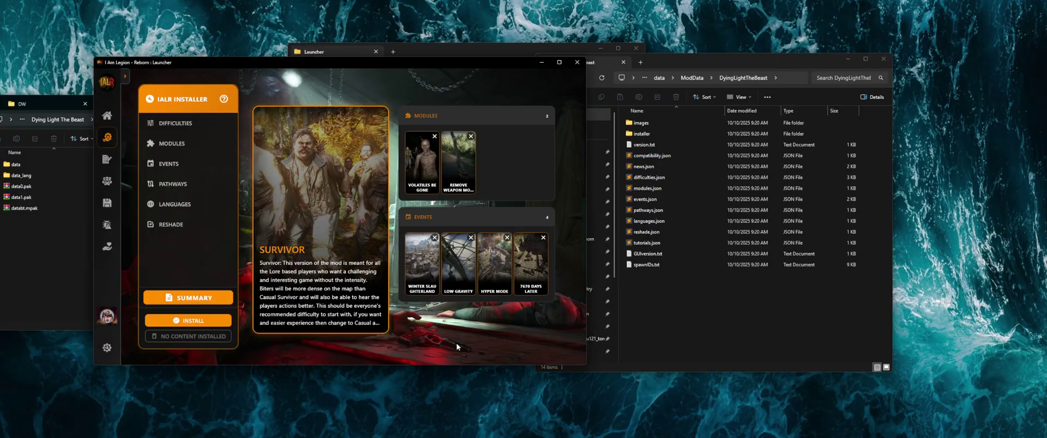
{"action": "left_click", "coordinate": [207, 319]}
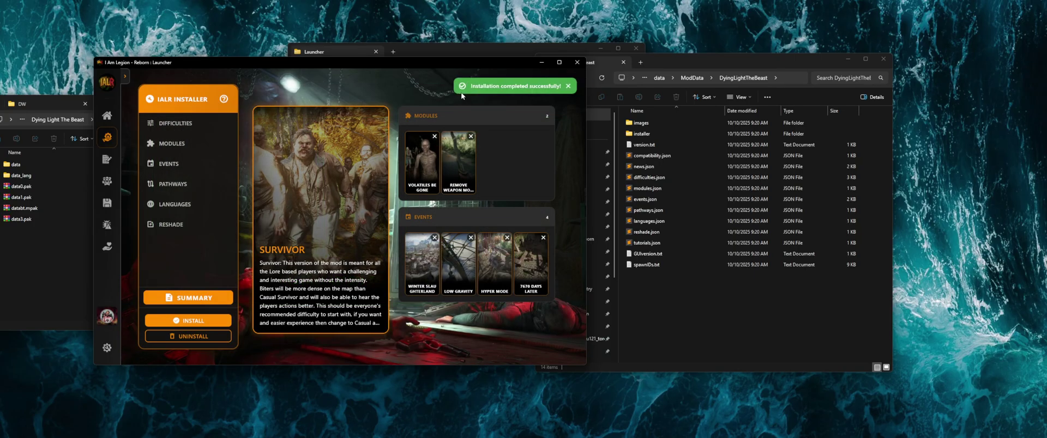
{"action": "left_click", "coordinate": [74, 260]}
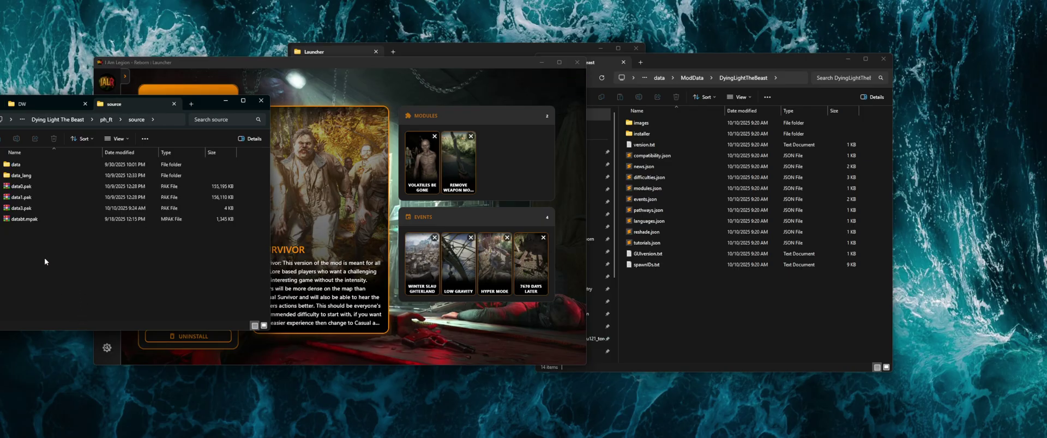
{"action": "left_click", "coordinate": [457, 345]}
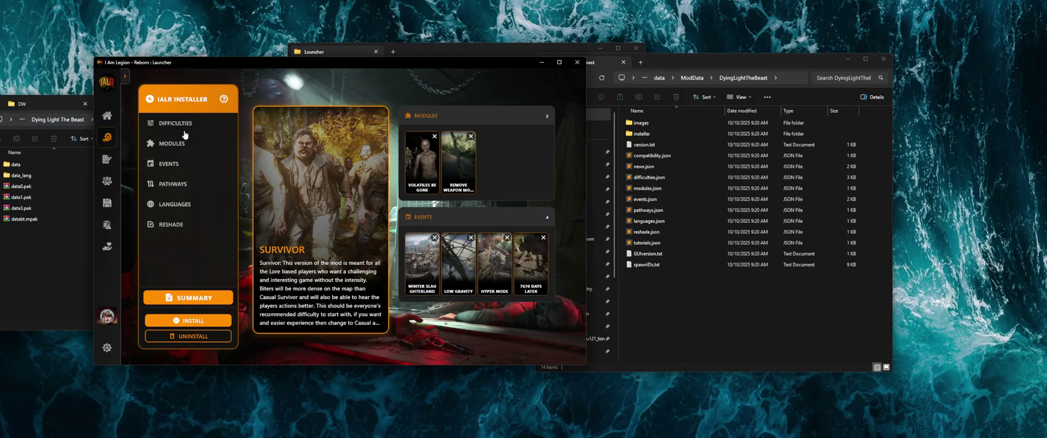
{"action": "left_click", "coordinate": [289, 130]}
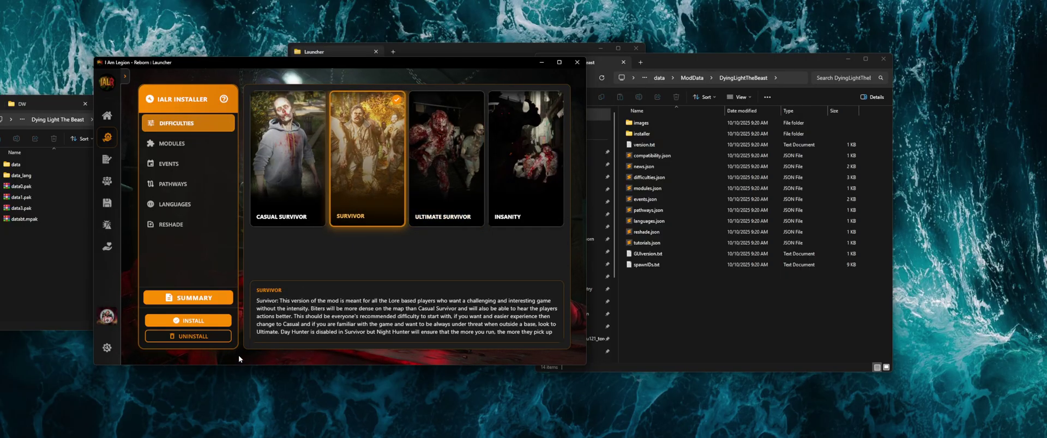
{"action": "left_click", "coordinate": [188, 320]}
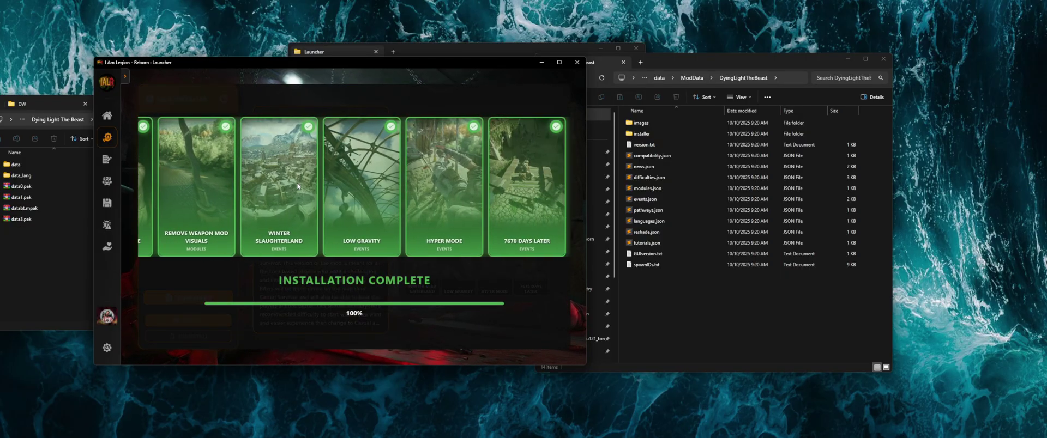
{"action": "left_click", "coordinate": [61, 271]}
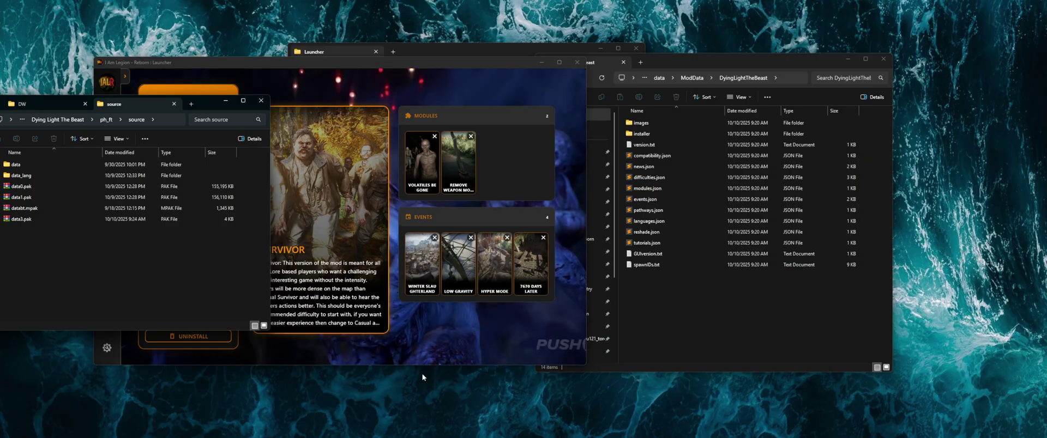
{"action": "left_click", "coordinate": [417, 352]}
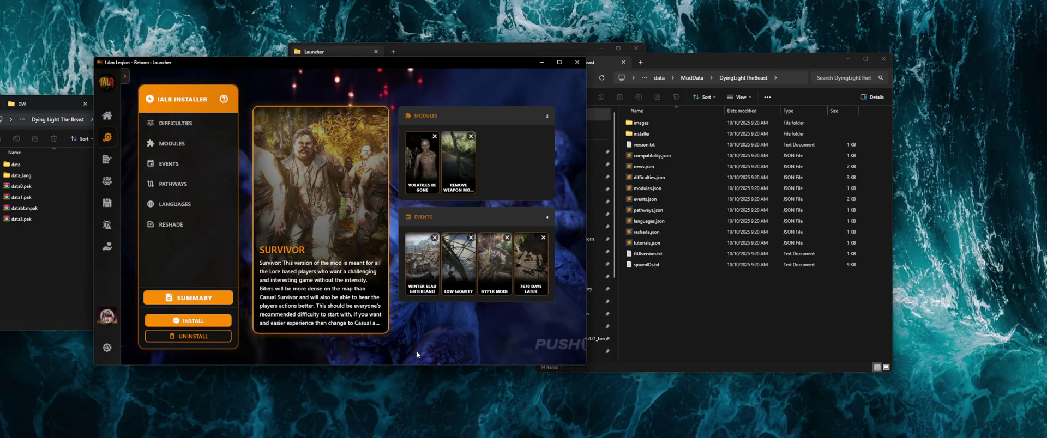
- Inspect the installer folder inside the DyingLightTheBeast mod data, then select it and return to the launcher
{"action": "left_click", "coordinate": [106, 120]}
{"action": "left_click", "coordinate": [685, 201]}
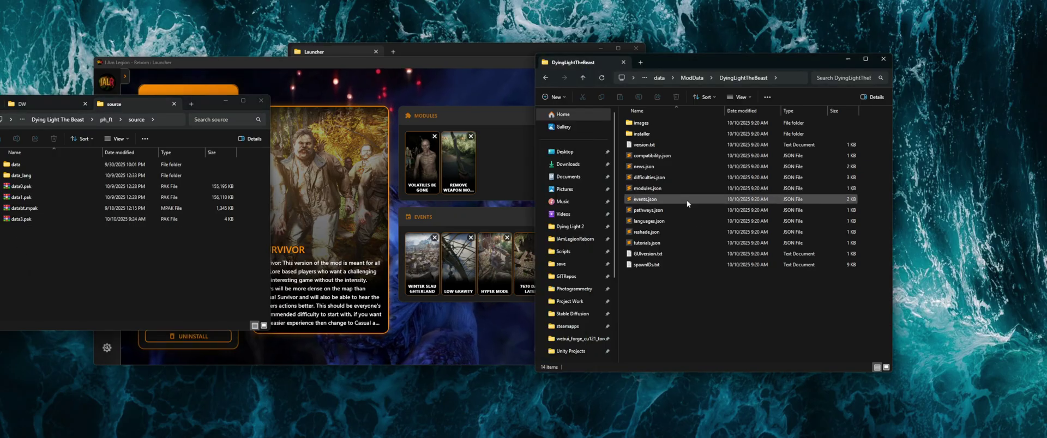
{"action": "double_click", "coordinate": [646, 134]}
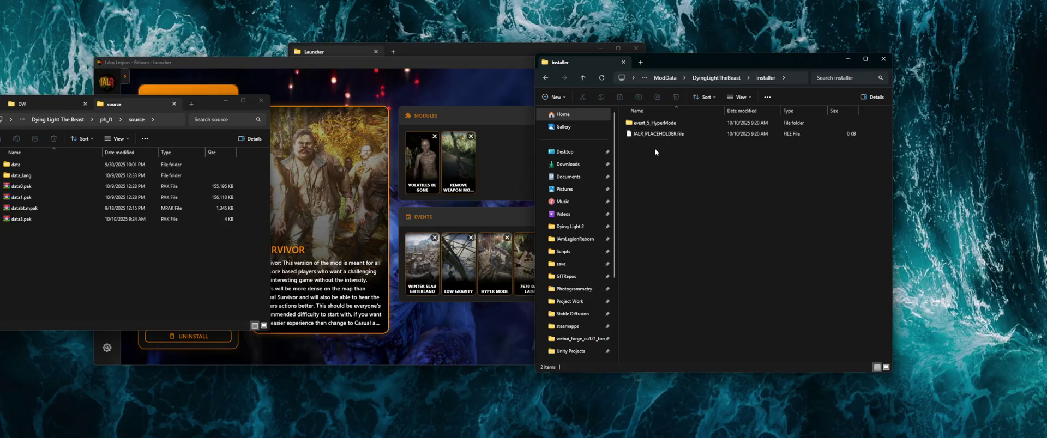
{"action": "key", "text": "alt+Left"}
{"action": "left_click", "coordinate": [677, 323]}
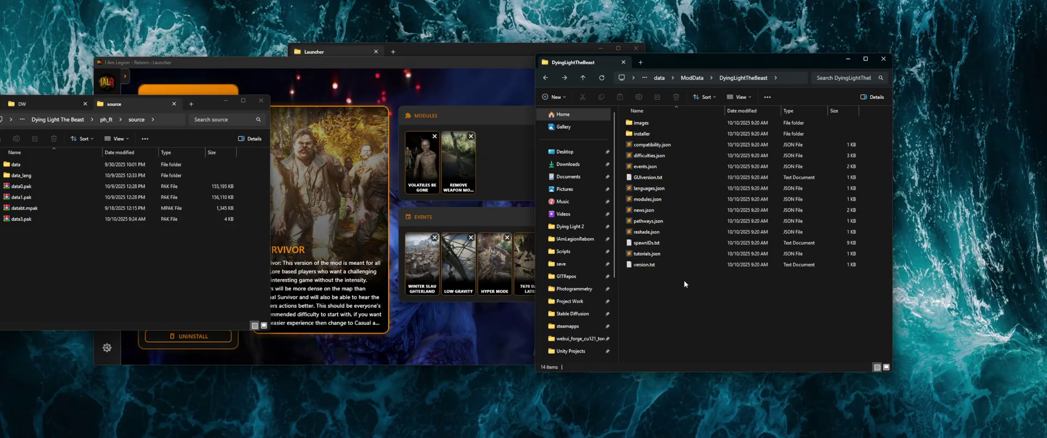
{"action": "left_click", "coordinate": [654, 134]}
{"action": "left_click", "coordinate": [426, 77]}
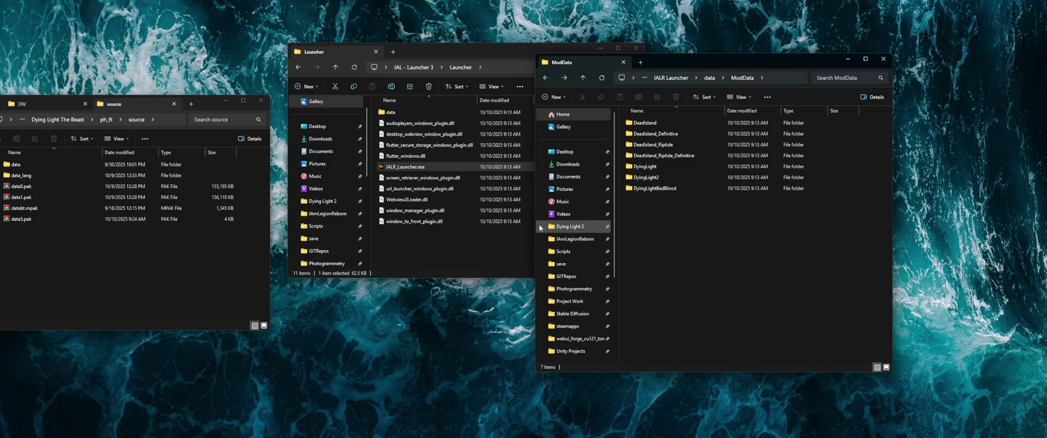
- Relaunch IALR_Launcher.exe and open the recreated DyingLightTheBeast folder while the mod updates
{"action": "double_click", "coordinate": [415, 166]}
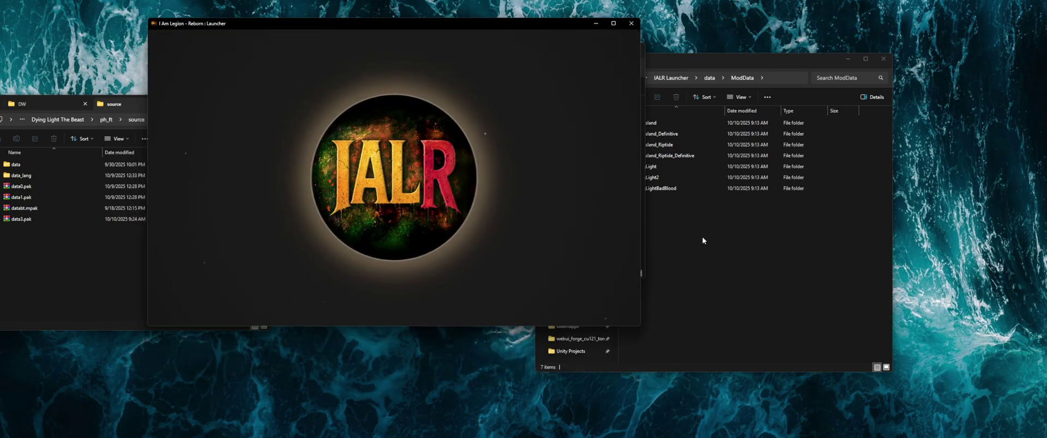
{"action": "left_click", "coordinate": [644, 198]}
{"action": "left_click_drag", "start_coordinate": [428, 25], "coordinate": [364, 44]}
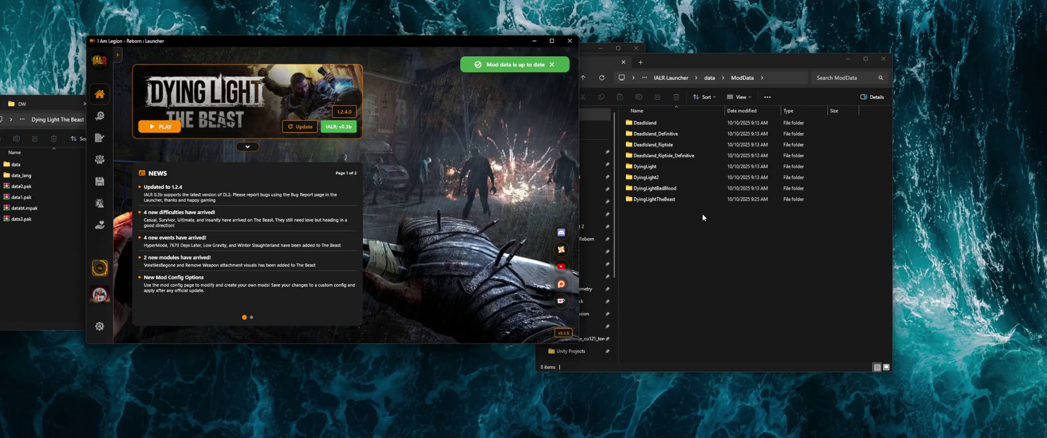
{"action": "left_click", "coordinate": [671, 199]}
{"action": "double_click", "coordinate": [676, 198]}
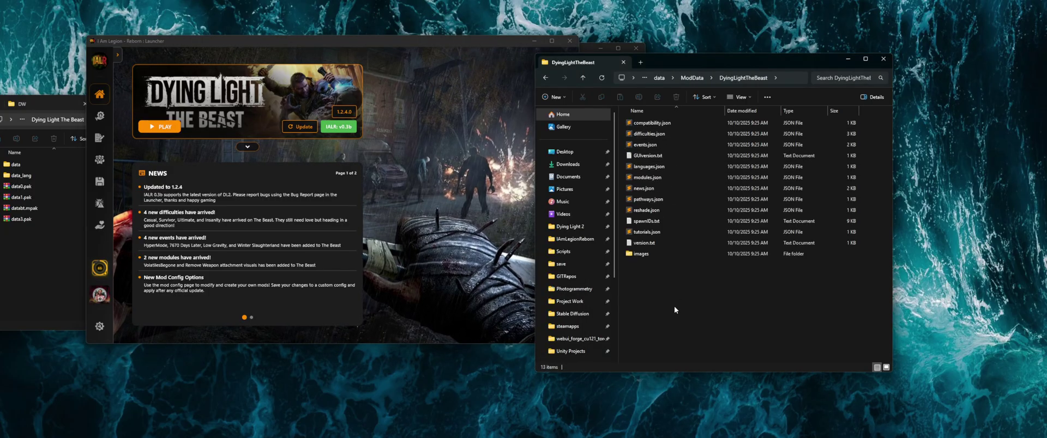
{"action": "left_click", "coordinate": [107, 274]}
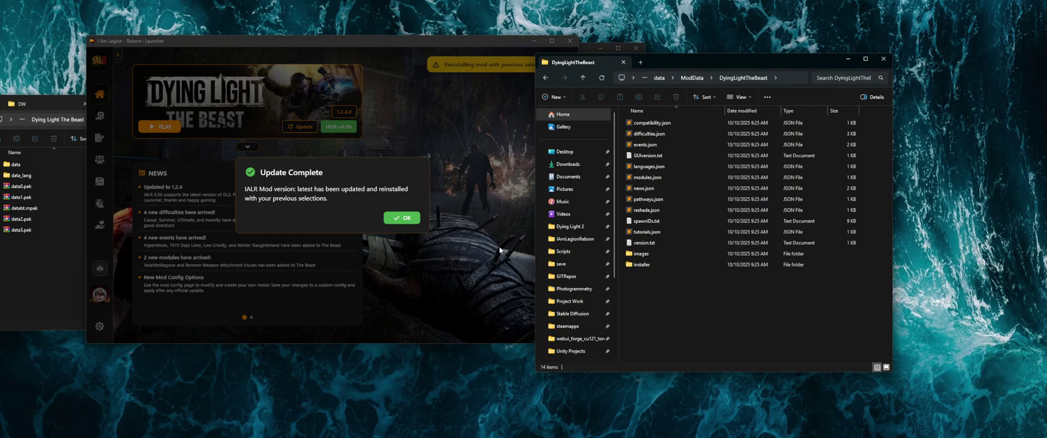
- Dismiss Update Complete and open the restored installer folder with its 11 items
{"action": "left_click", "coordinate": [402, 218]}
{"action": "left_click", "coordinate": [688, 290]}
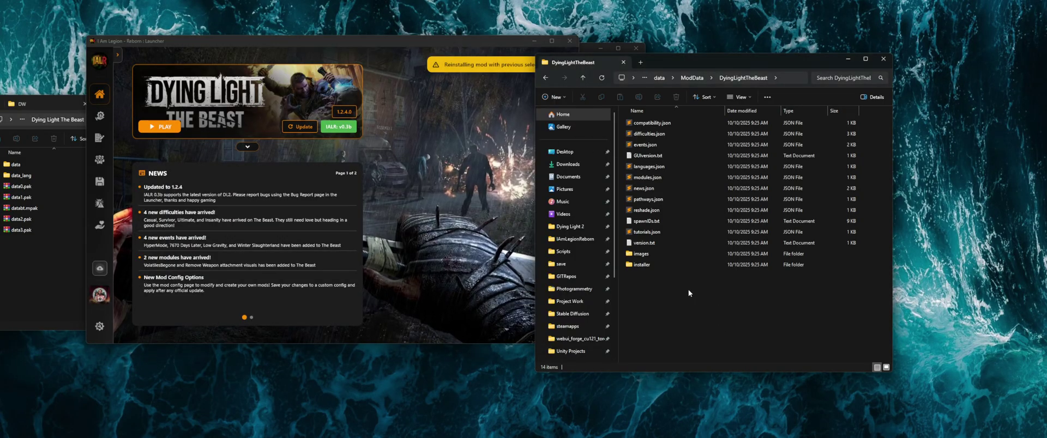
{"action": "double_click", "coordinate": [633, 265]}
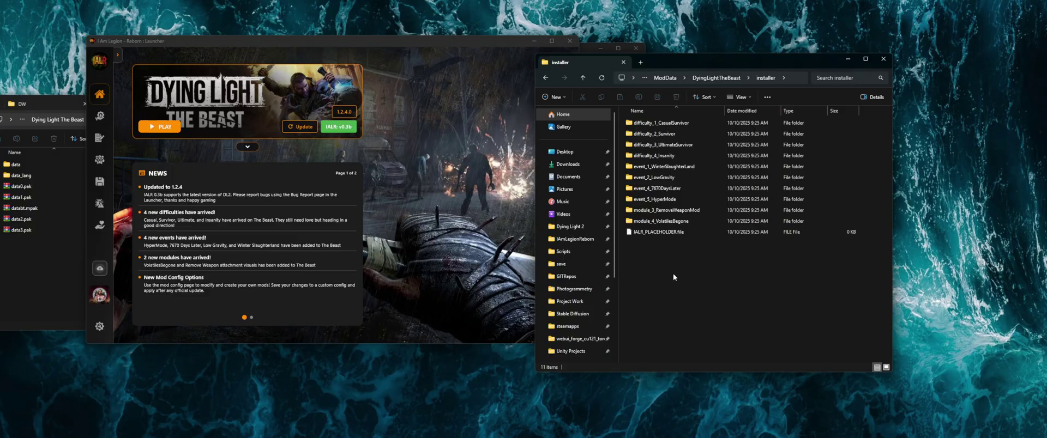
{"action": "left_click", "coordinate": [313, 160]}
{"action": "left_click", "coordinate": [660, 241]}
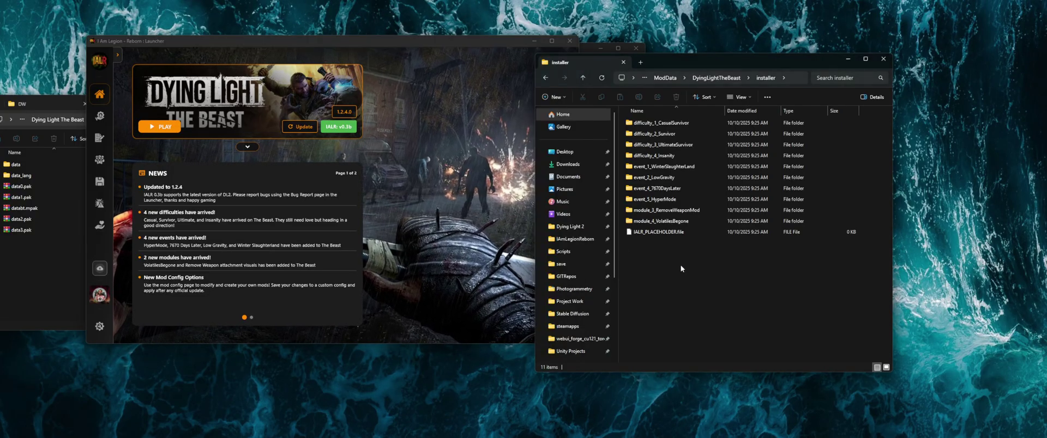
{"action": "left_click_drag", "start_coordinate": [373, 32], "coordinate": [385, 54]}
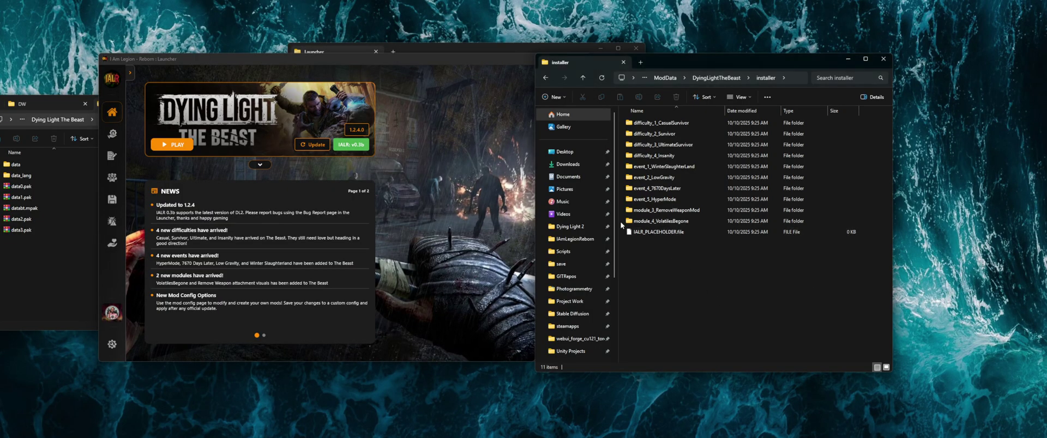
- Reinstall the mod from the IALR Installer and confirm data2.pak and data3.pak in the source folder
{"action": "left_click", "coordinate": [521, 188]}
{"action": "left_click", "coordinate": [112, 136]}
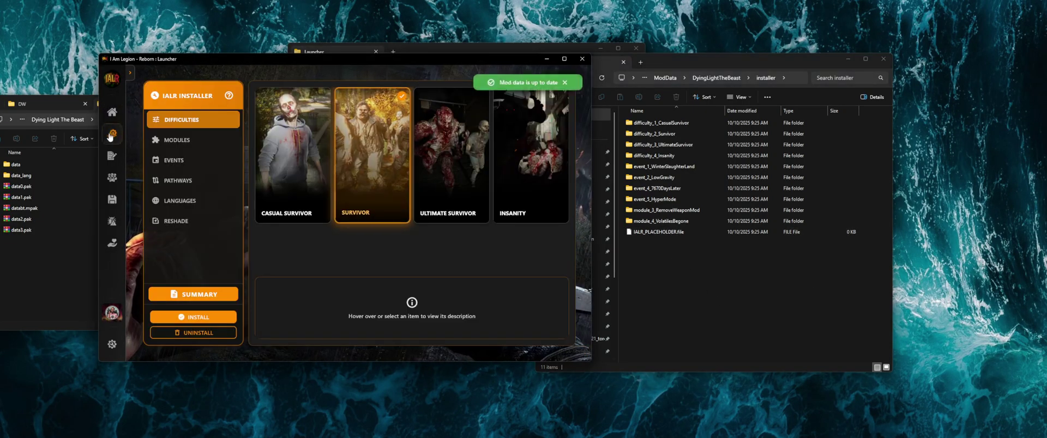
{"action": "left_click", "coordinate": [202, 316]}
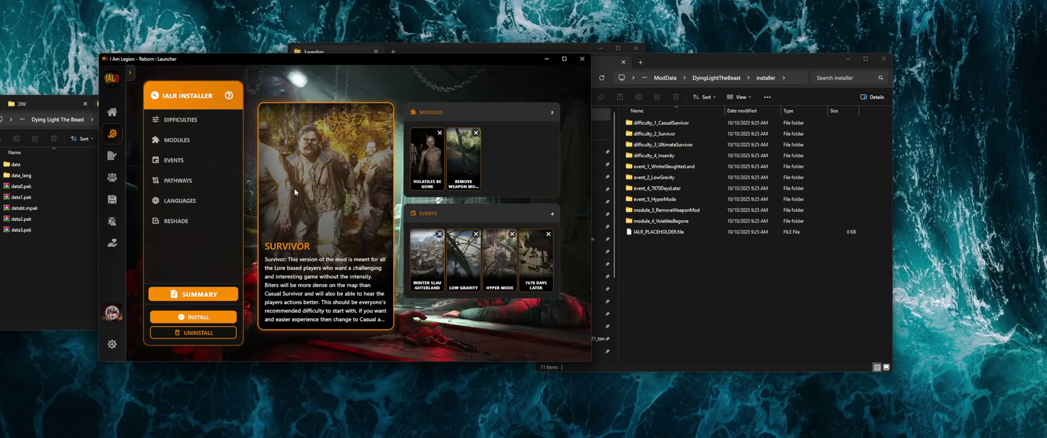
{"action": "left_click", "coordinate": [45, 280]}
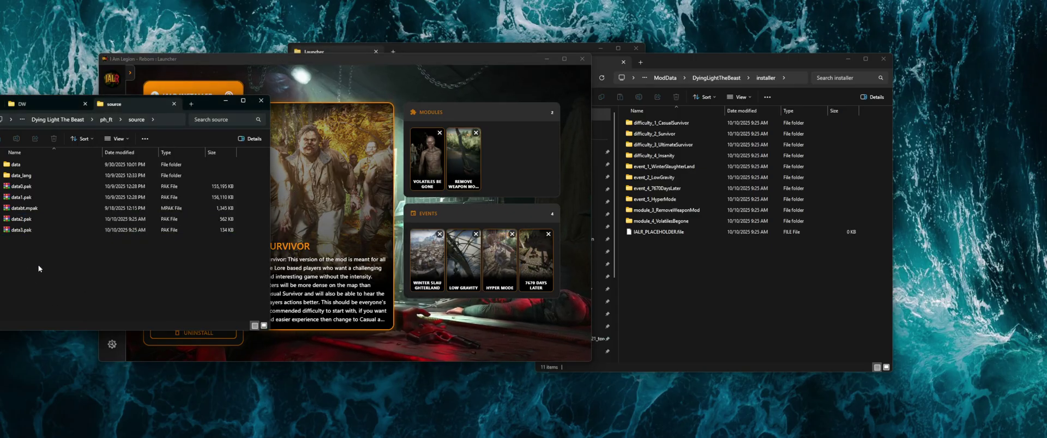
{"action": "left_click", "coordinate": [385, 288]}
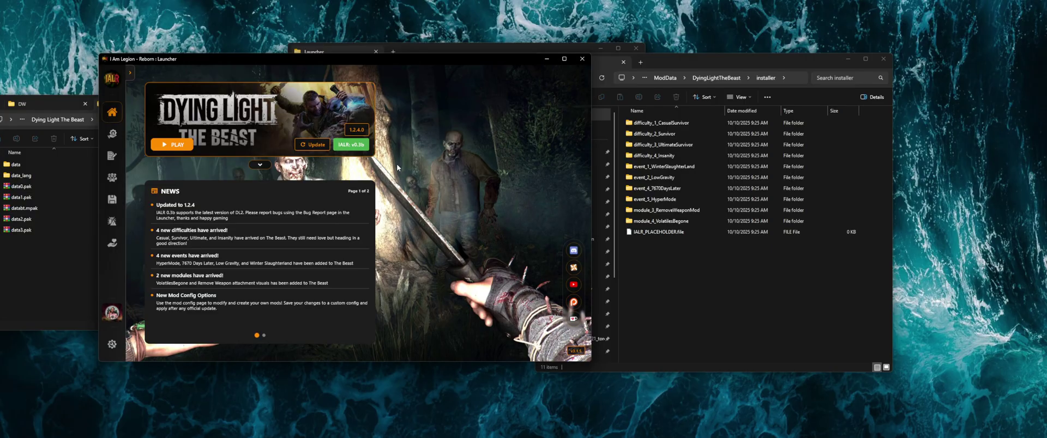
- Open the Savegame Tool, skip its tutorial, and nickname the Slot 1 Wasteland save 'MODDED'
{"action": "left_click", "coordinate": [113, 200]}
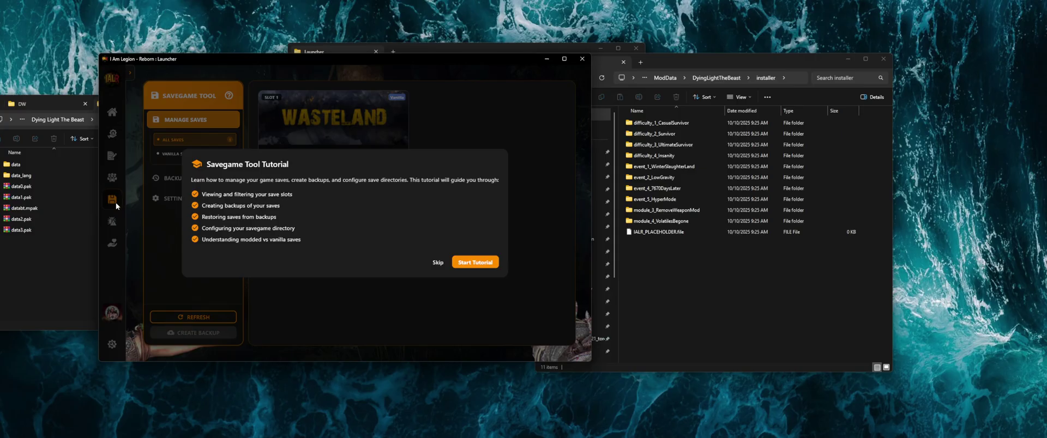
{"action": "left_click", "coordinate": [438, 264]}
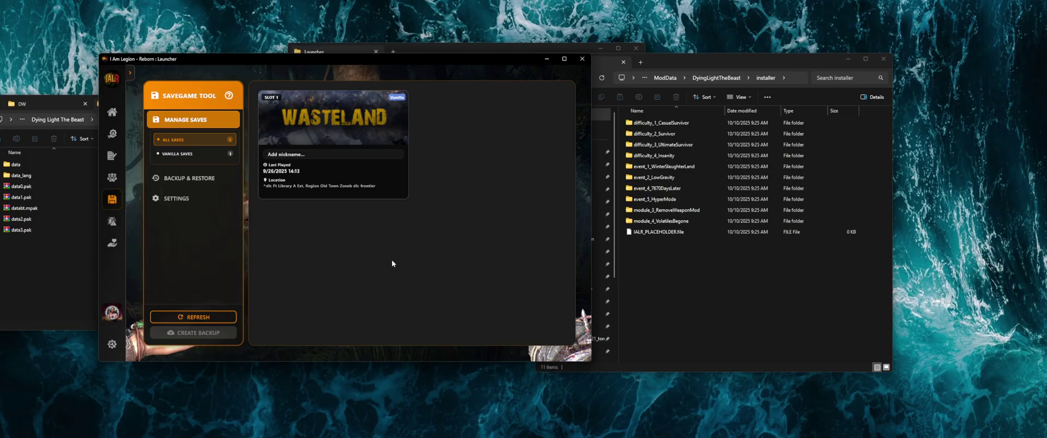
{"action": "left_click", "coordinate": [306, 155]}
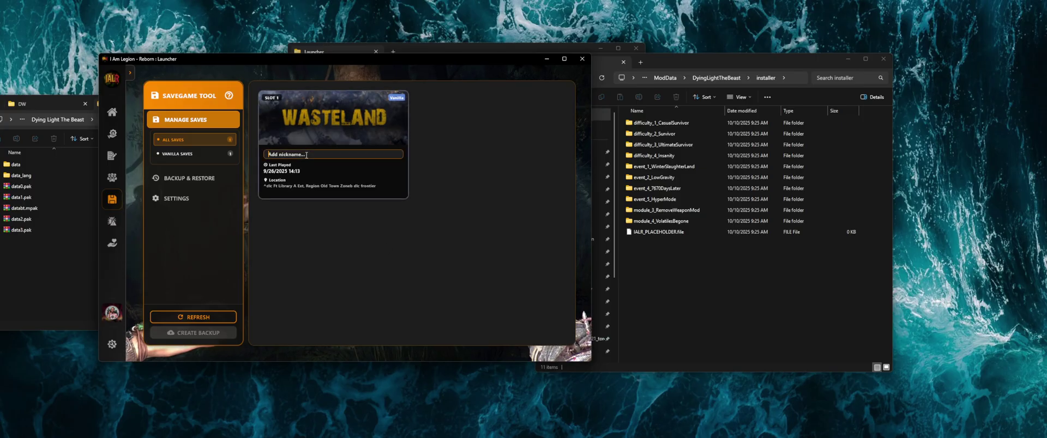
{"action": "type", "text": "MODDED"}
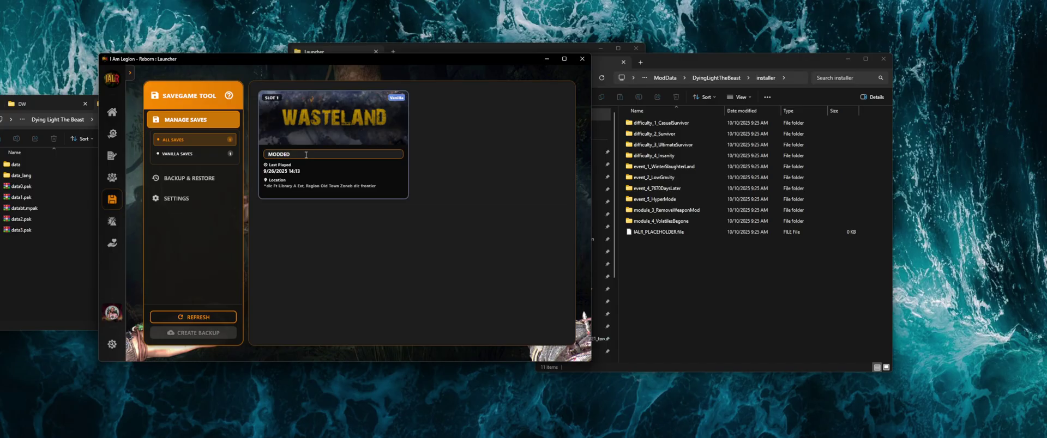
{"action": "key", "text": "Return"}
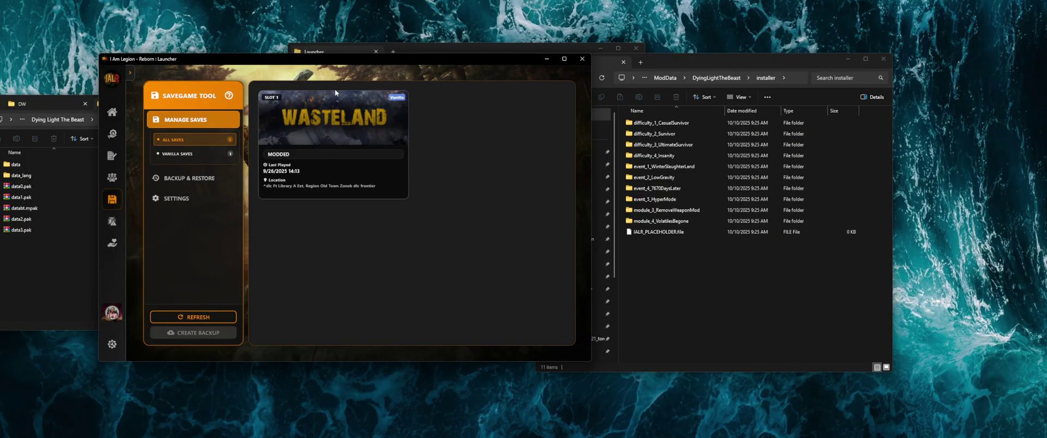
- Back up the Slot 1 save as a new backup named 'Hey'
{"action": "left_click", "coordinate": [333, 101]}
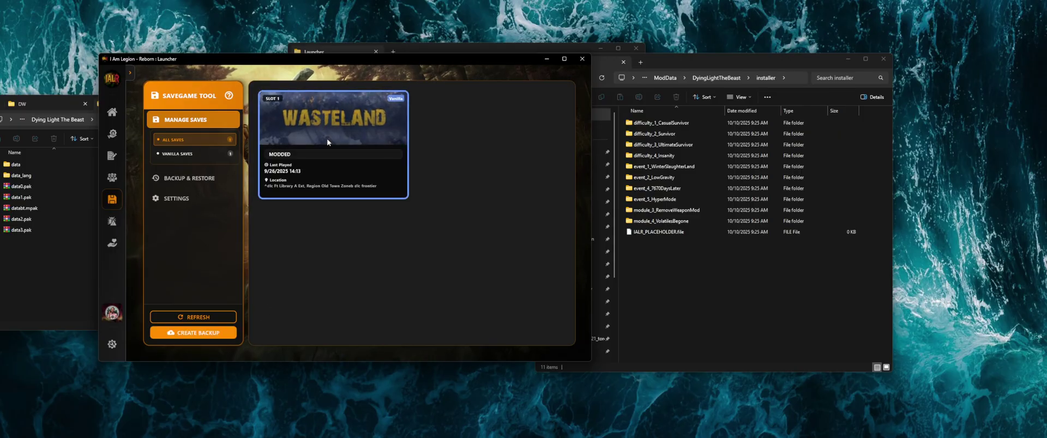
{"action": "left_click", "coordinate": [207, 336]}
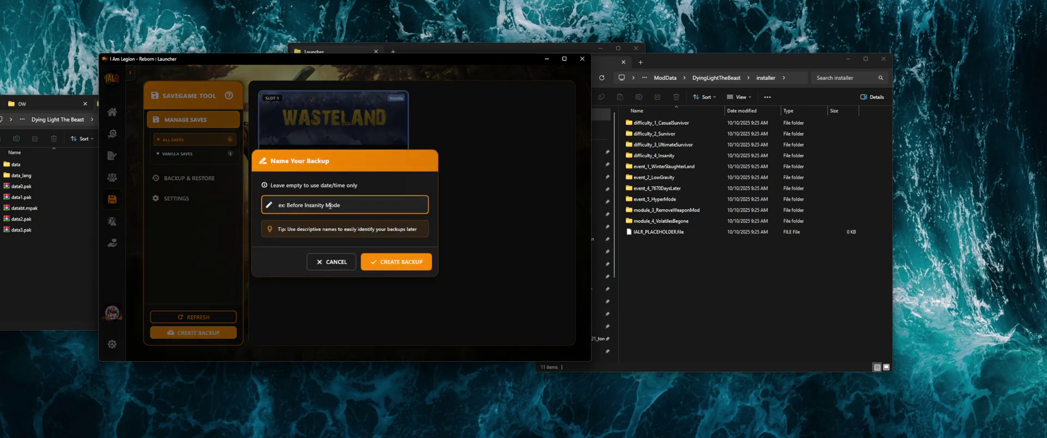
{"action": "type", "text": "Hey"}
{"action": "left_click", "coordinate": [396, 263]}
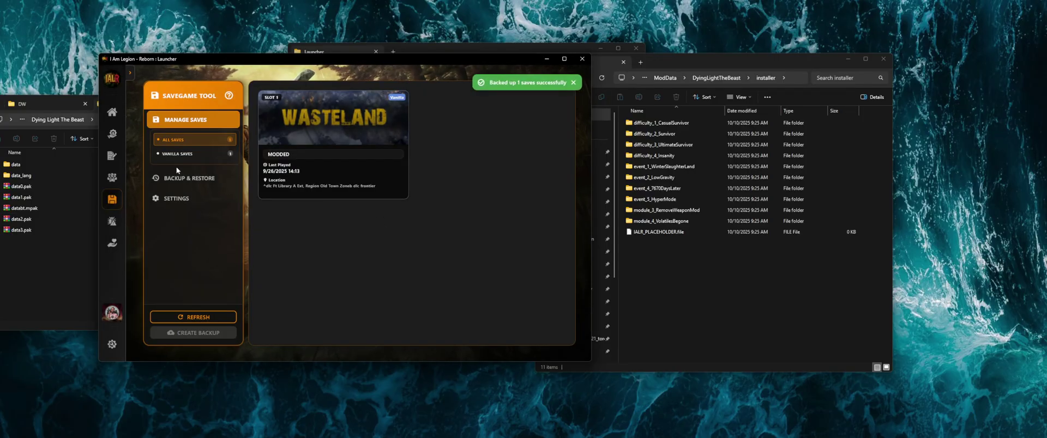
{"action": "left_click", "coordinate": [186, 178]}
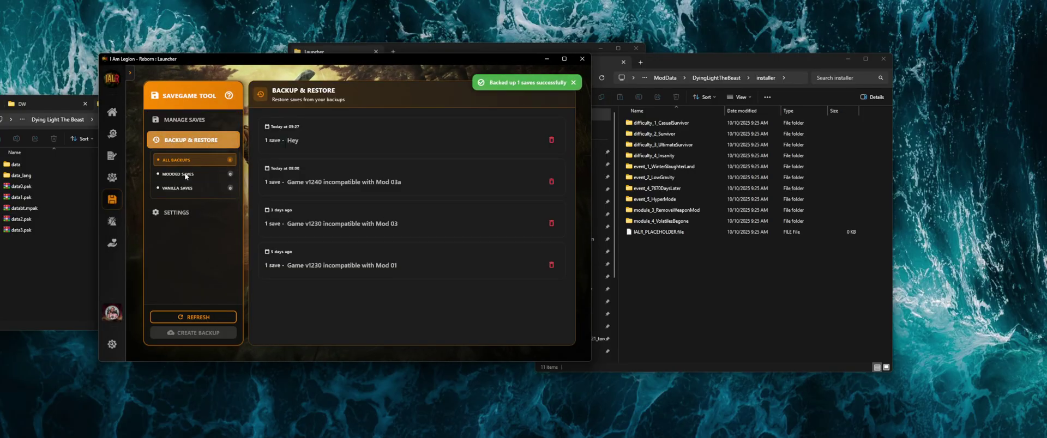
- Expand the Hey and 08:00 backups to inspect their Slot 0 restore options, then collapse them
{"action": "left_click", "coordinate": [335, 133]}
{"action": "left_click", "coordinate": [304, 176]}
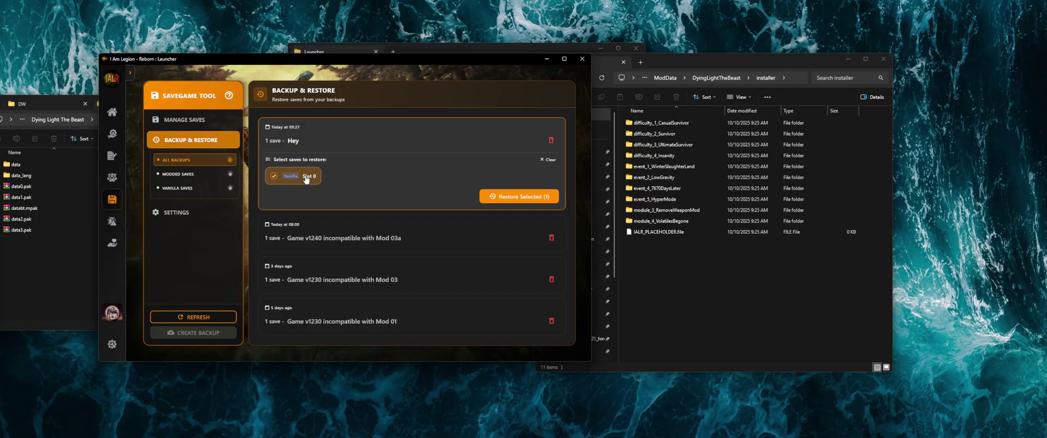
{"action": "left_click", "coordinate": [353, 143]}
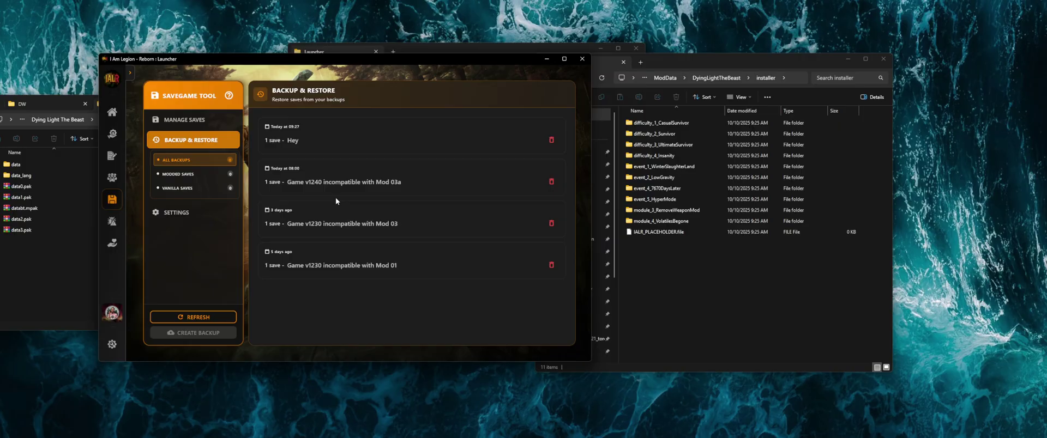
{"action": "left_click", "coordinate": [329, 182]}
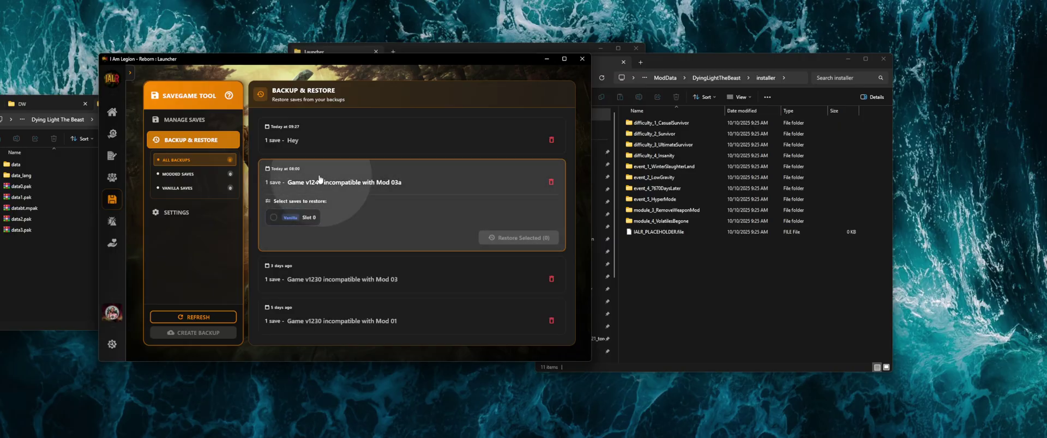
{"action": "left_click", "coordinate": [319, 184]}
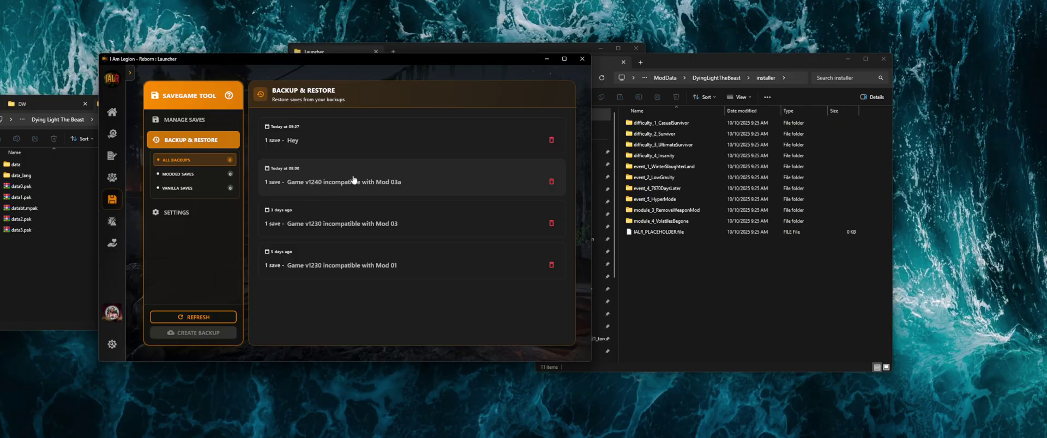
{"action": "left_click", "coordinate": [316, 176]}
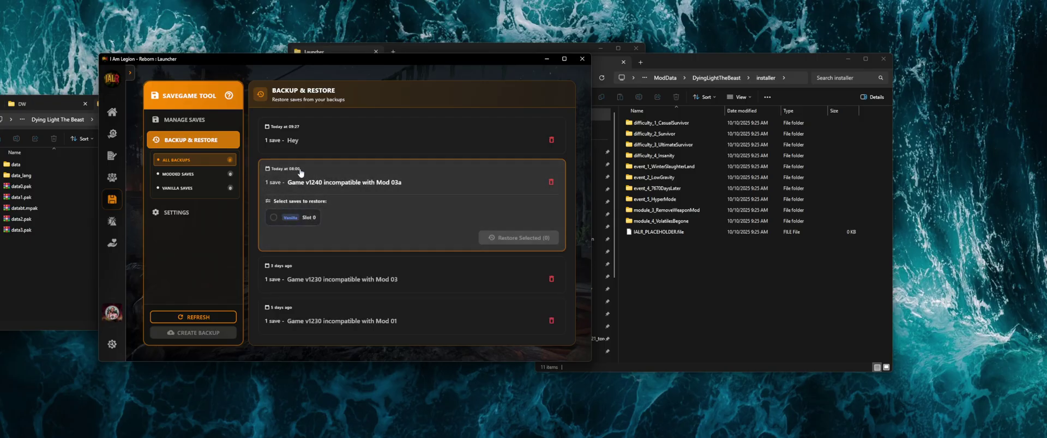
{"action": "left_click", "coordinate": [300, 173]}
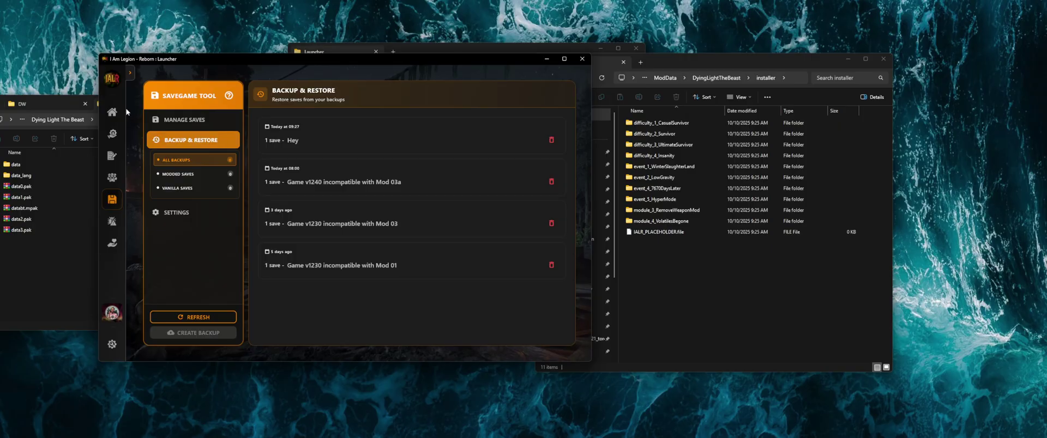
- Open the Bug Report tool, skip its tutorial, and check the Context choices, keeping Home
{"action": "left_click", "coordinate": [112, 111]}
{"action": "left_click", "coordinate": [111, 221]}
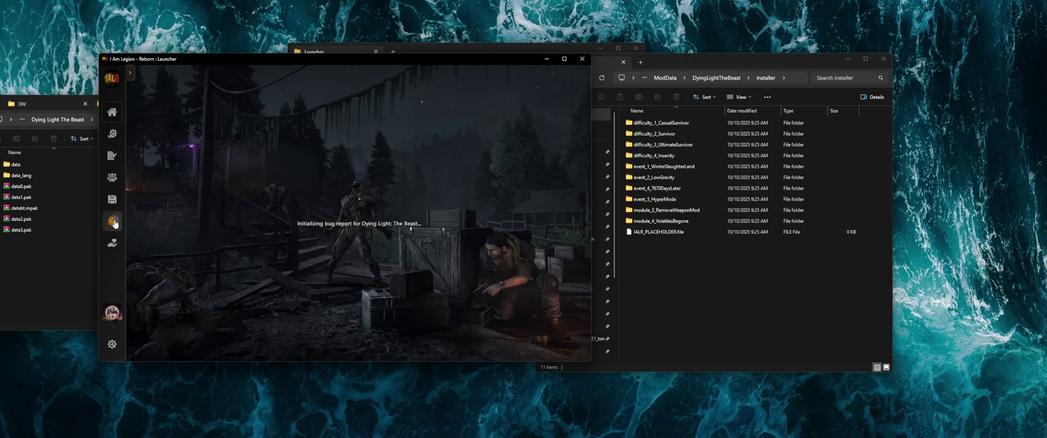
{"action": "left_click", "coordinate": [401, 264]}
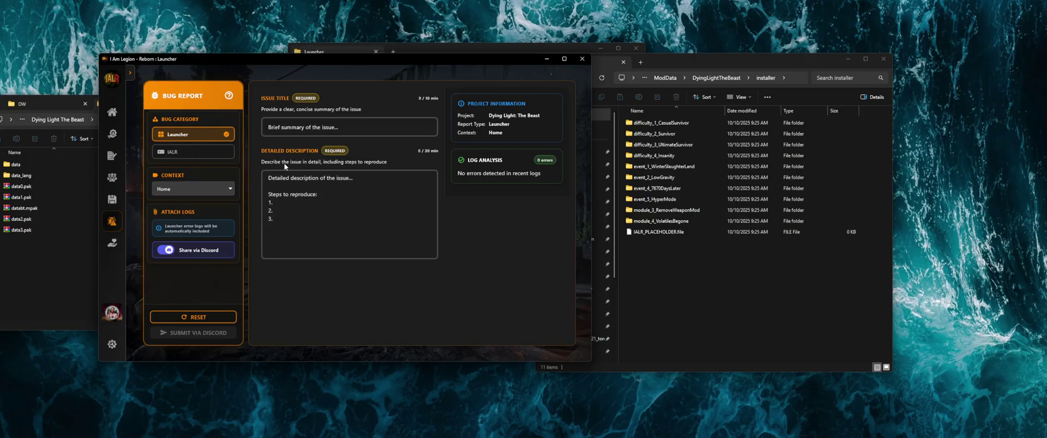
{"action": "left_click", "coordinate": [191, 189]}
{"action": "left_click", "coordinate": [188, 165]}
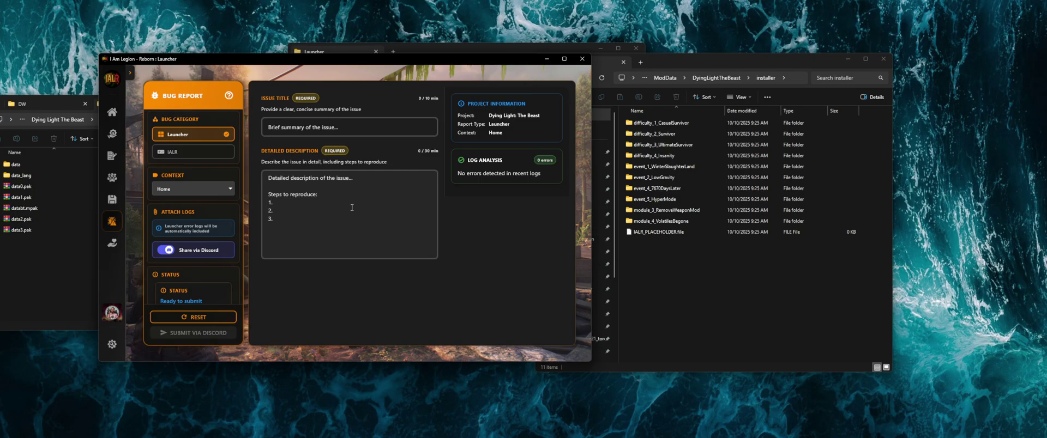
- Go back to the DyingLightTheBeast folder in File Explorer, then return to the launcher
{"action": "left_click", "coordinate": [616, 141]}
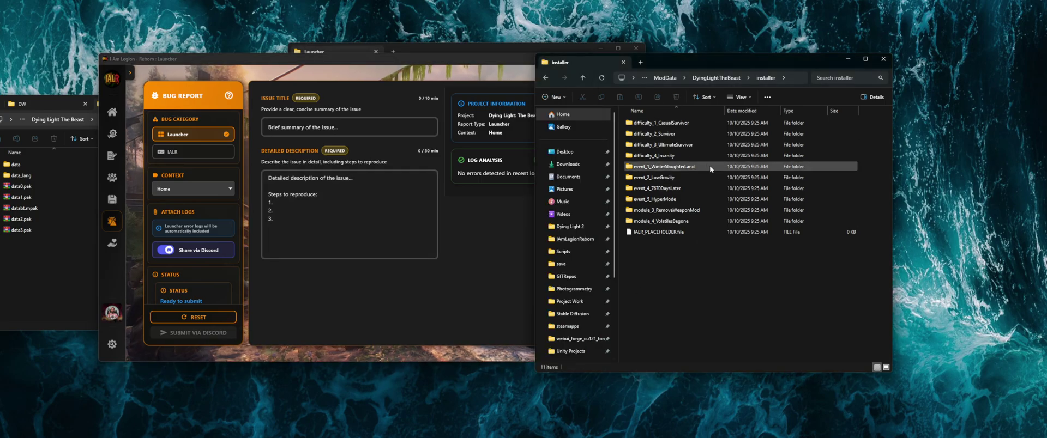
{"action": "key", "text": "alt+Left"}
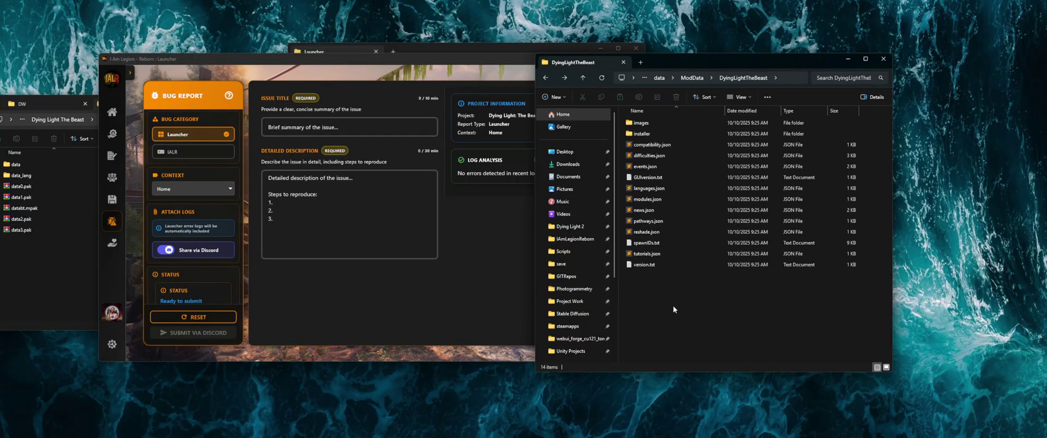
{"action": "left_click", "coordinate": [469, 264]}
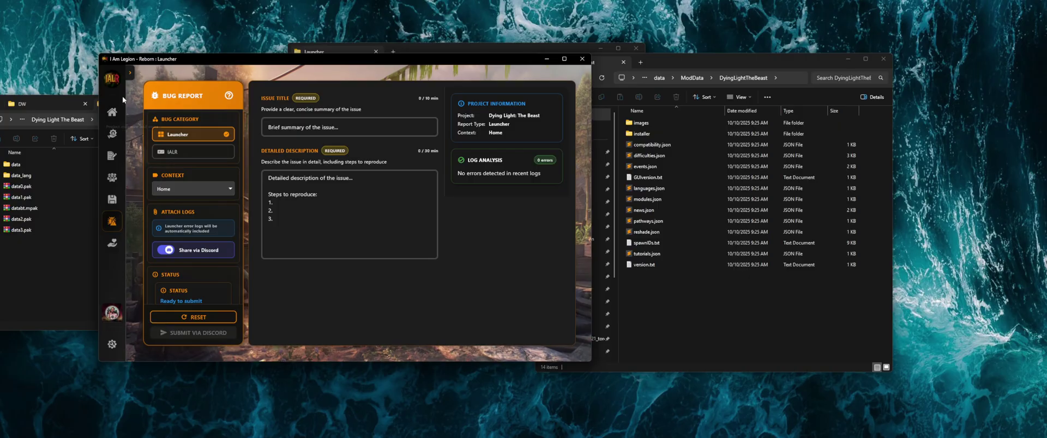
- Review the bug report form and start editing its Issue Title field
{"action": "left_click", "coordinate": [130, 72]}
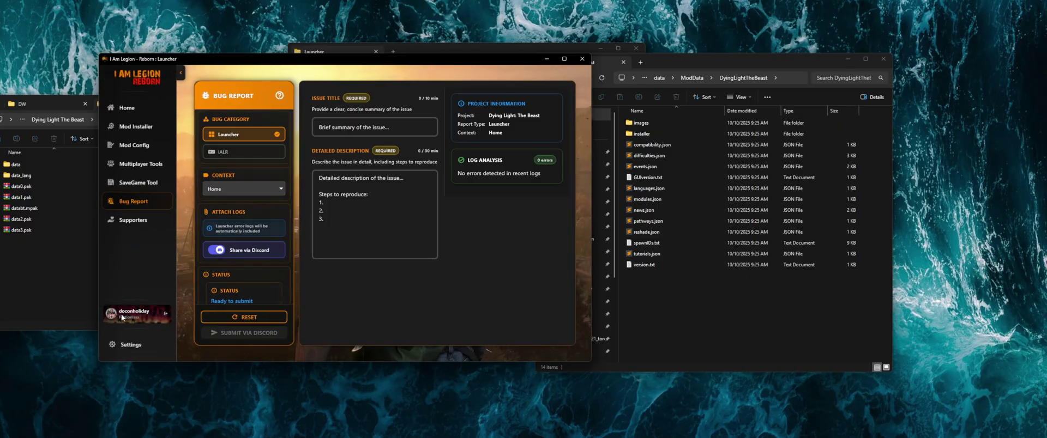
{"action": "left_click", "coordinate": [181, 72]}
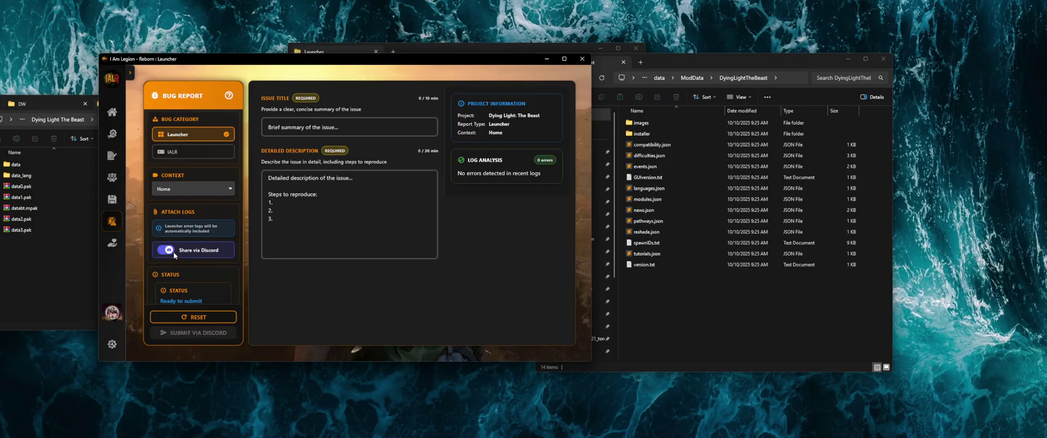
{"action": "scroll", "coordinate": [172, 251], "scroll_direction": "down", "scroll_amount": 1}
{"action": "scroll", "coordinate": [189, 260], "scroll_direction": "up", "scroll_amount": 1}
{"action": "left_click", "coordinate": [350, 124]}
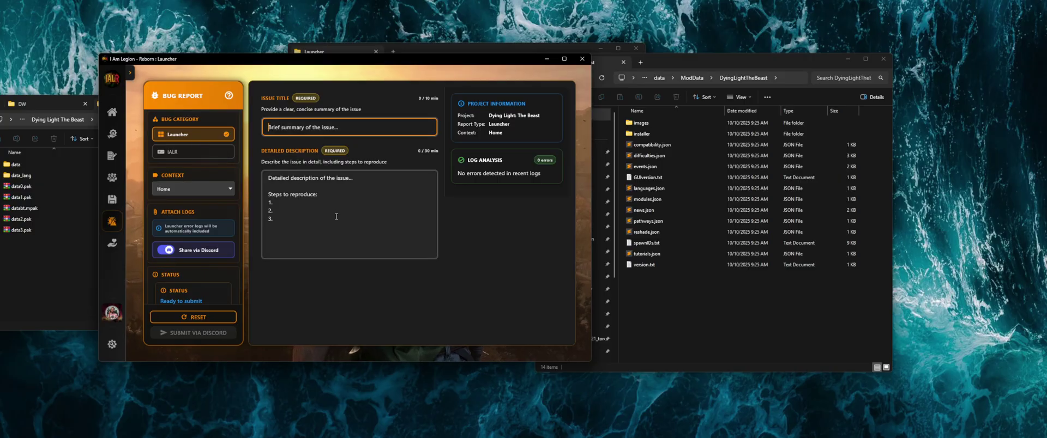
- Set the bug report to the IALR category with Crash context, then switch to Discord
{"action": "left_click", "coordinate": [188, 153]}
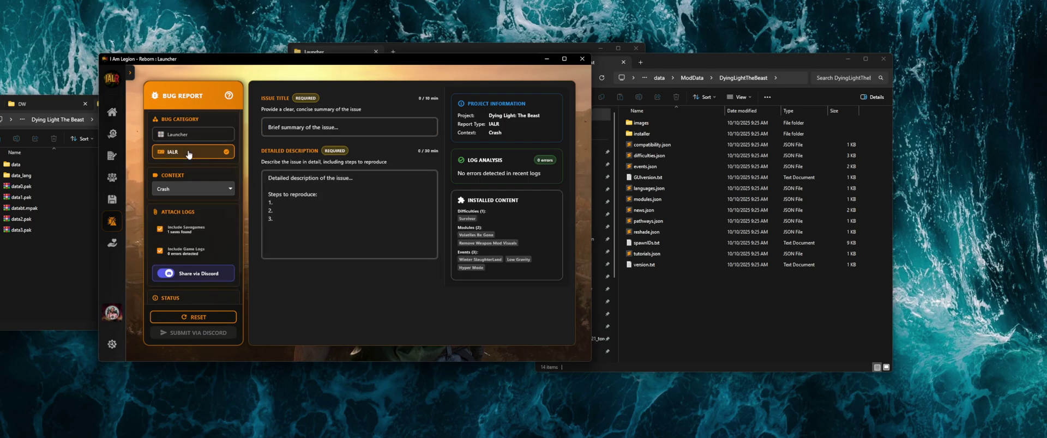
{"action": "left_click", "coordinate": [184, 192]}
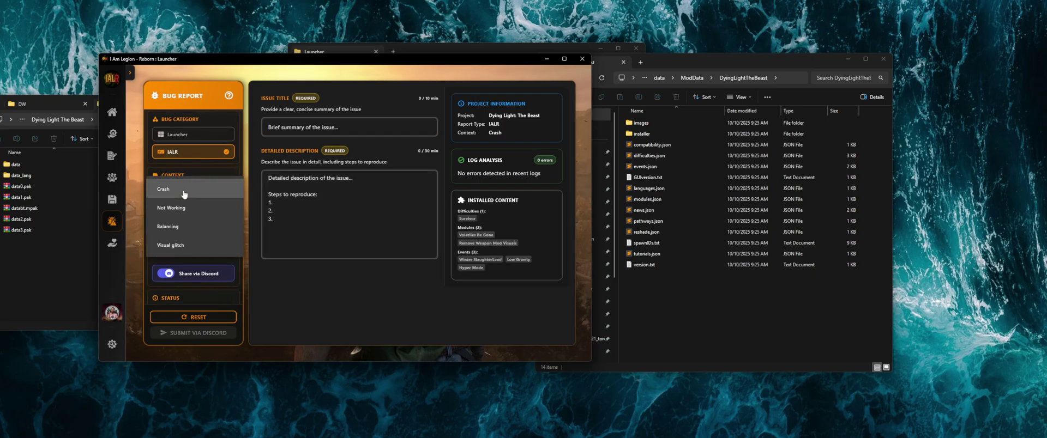
{"action": "left_click", "coordinate": [181, 195]}
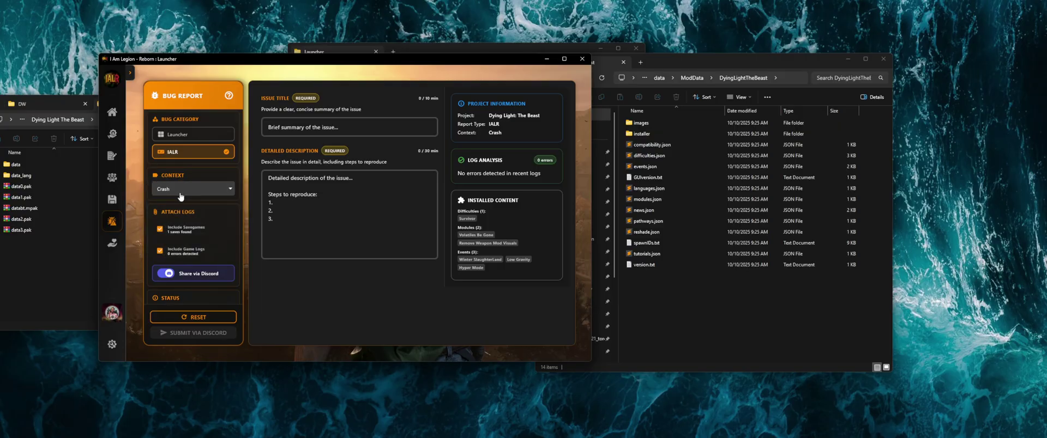
{"action": "scroll", "coordinate": [191, 218], "scroll_direction": "down", "scroll_amount": 1}
{"action": "scroll", "coordinate": [192, 231], "scroll_direction": "up", "scroll_amount": 1}
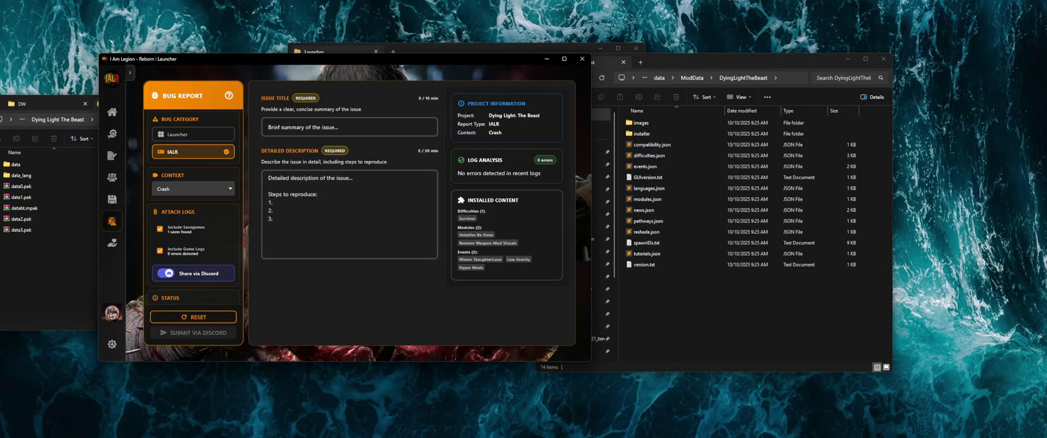
{"action": "key", "text": "alt+Tab"}
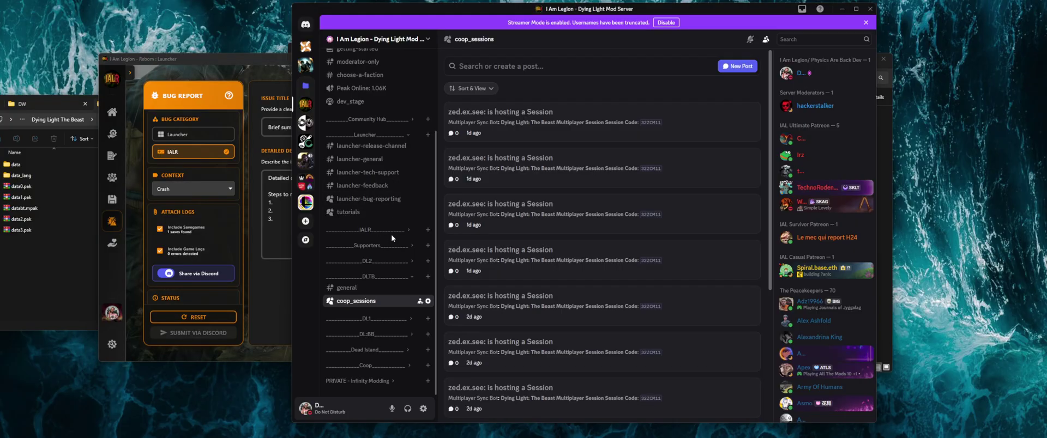
- Expand Discord's IALR channels, open the 'A crawler that just wont die' thread, then return to the launcher
{"action": "left_click", "coordinate": [391, 233]}
{"action": "scroll", "coordinate": [386, 224], "scroll_direction": "down", "scroll_amount": 2}
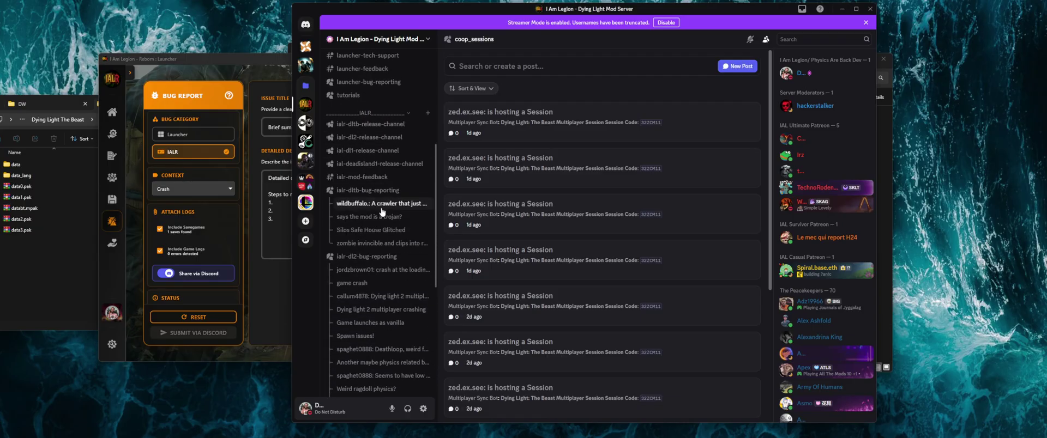
{"action": "left_click", "coordinate": [382, 208]}
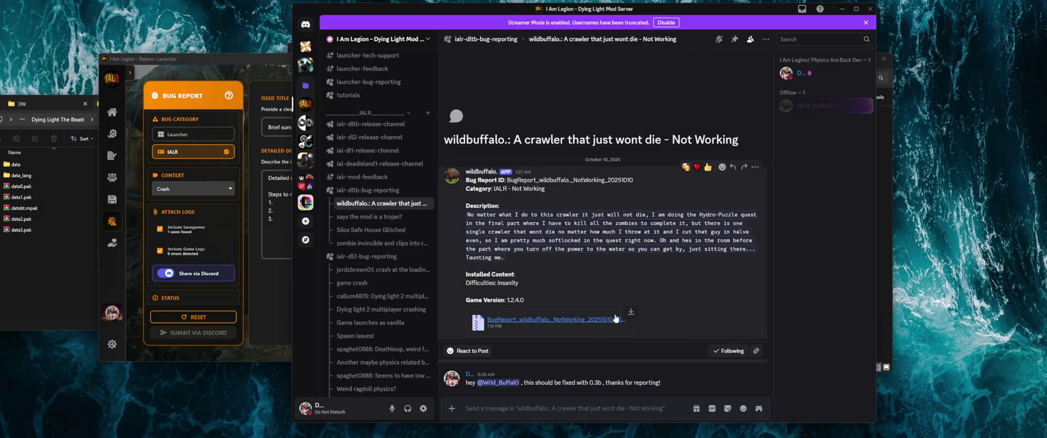
{"action": "left_click", "coordinate": [240, 58]}
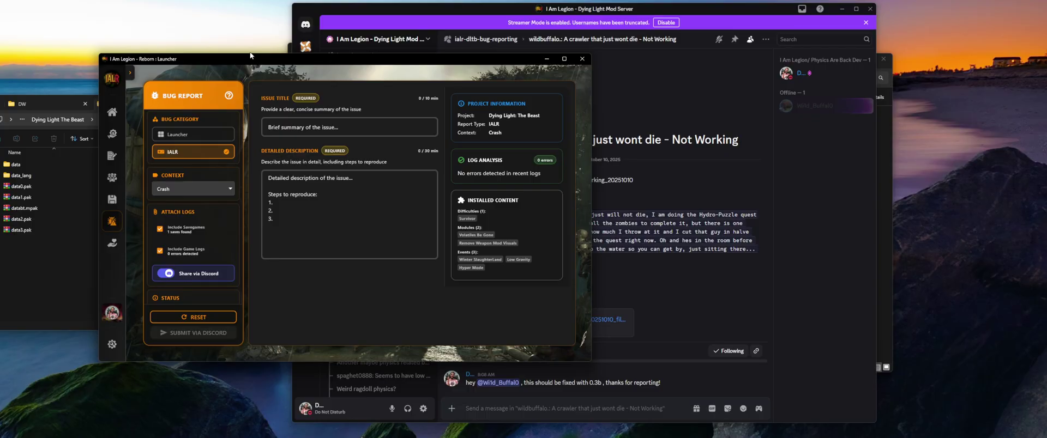
- View the launcher's Supporters page, then return to the Home page
{"action": "left_click", "coordinate": [112, 112]}
{"action": "left_click", "coordinate": [112, 243]}
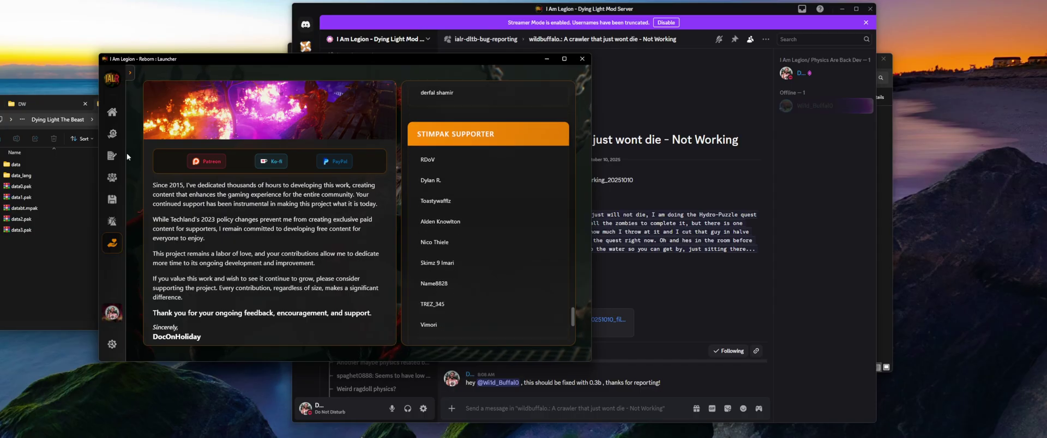
{"action": "left_click", "coordinate": [107, 115]}
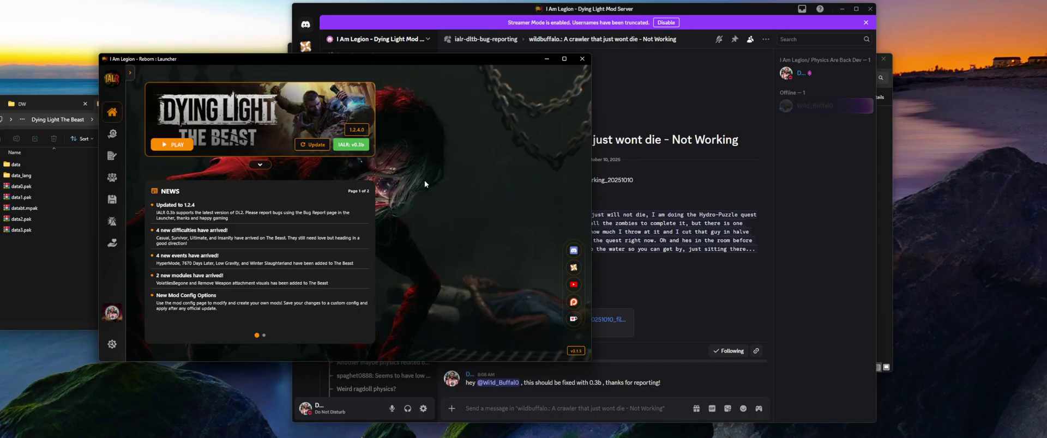